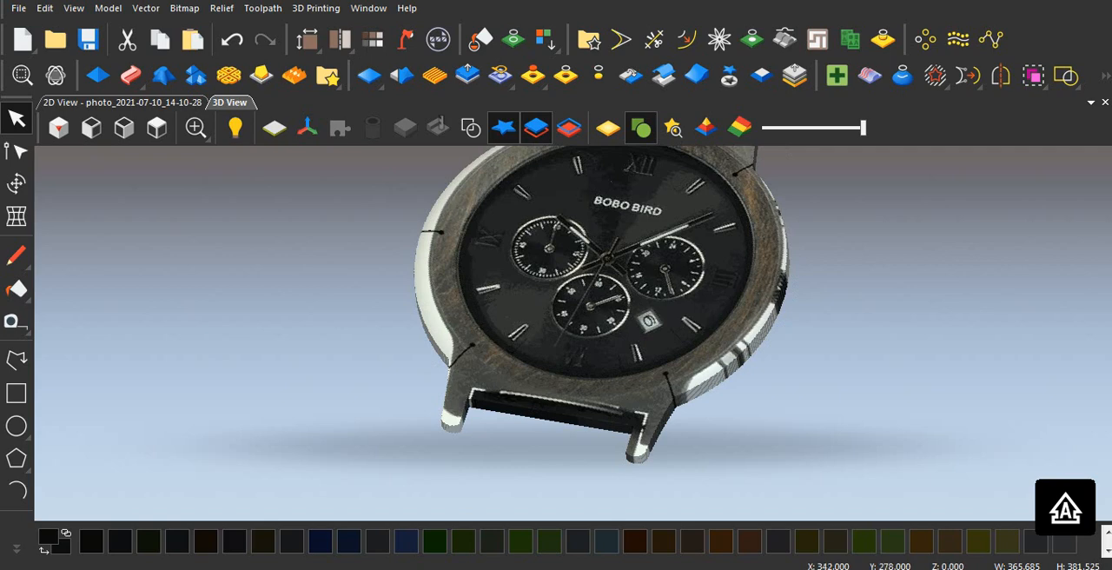
Step: Examine the finished 3D watch relief from several angles and distances, including its dial, bezel and lugs
drag(539, 304, 512, 256)
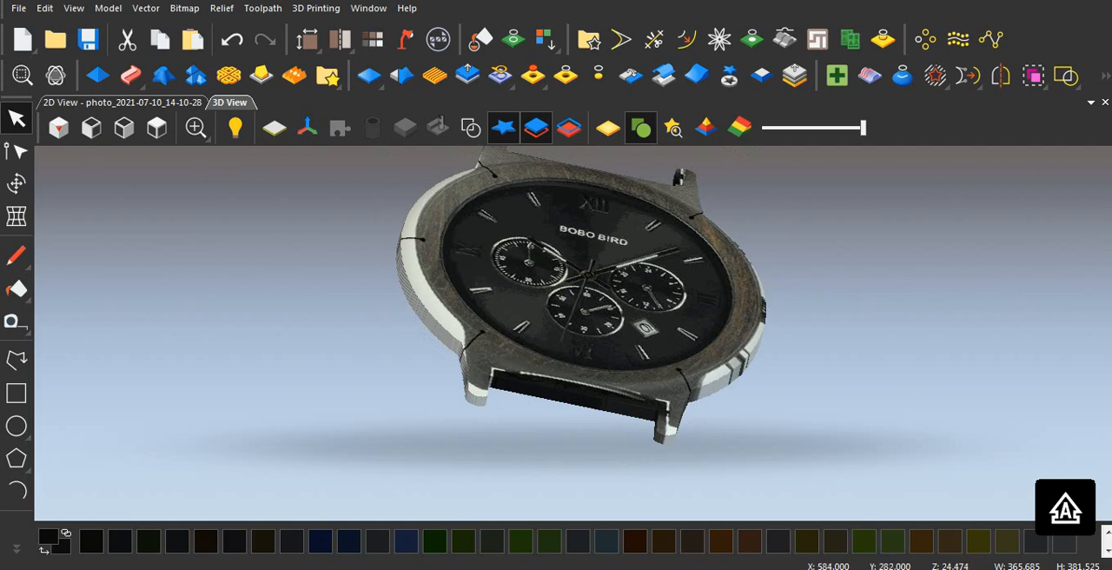
drag(513, 257, 539, 319)
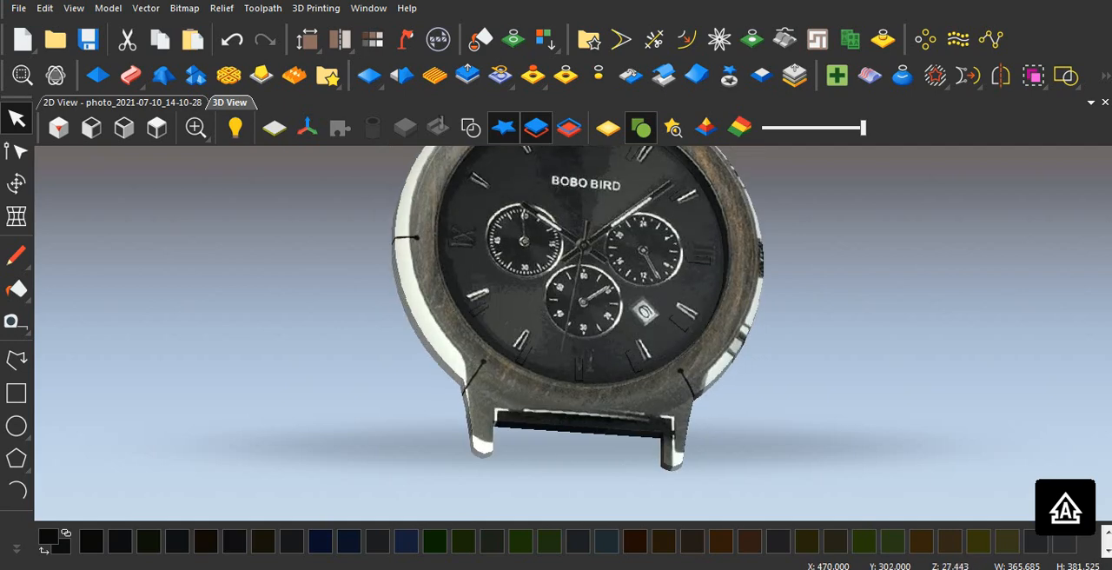
scroll(539, 322, up, 4)
scroll(563, 330, down, 5)
scroll(598, 295, down, 2)
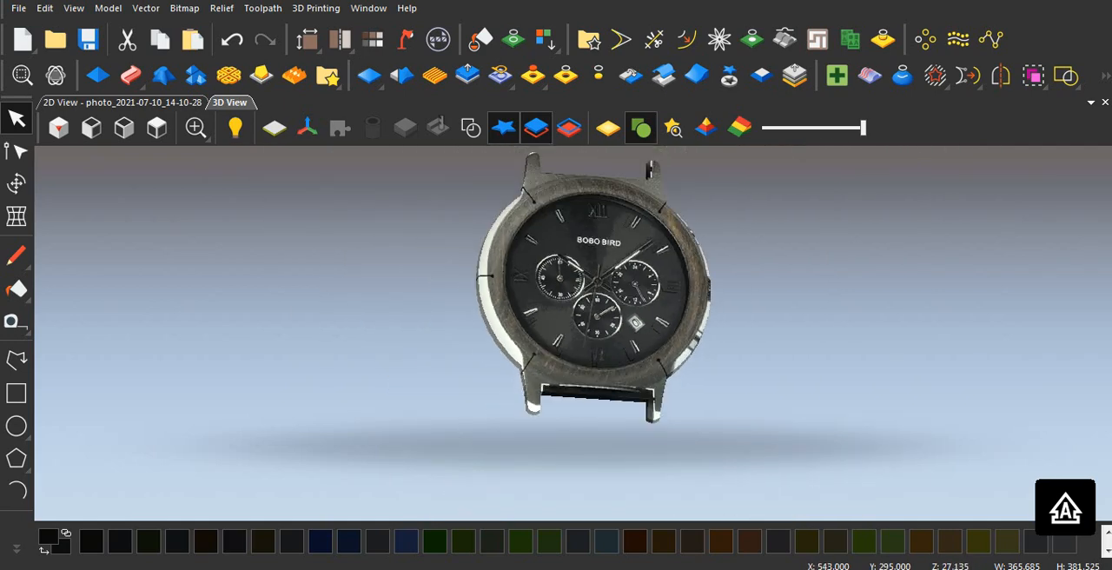
mouse_move(598, 296)
mouse_down()
mouse_move(608, 206)
mouse_move(590, 297)
mouse_up()
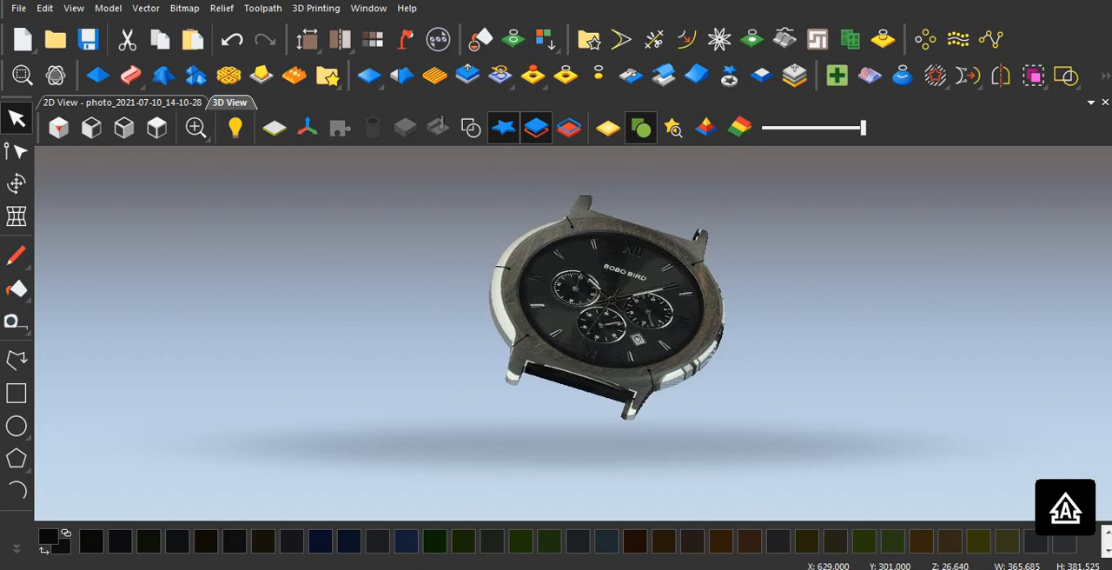
scroll(599, 297, up, 2)
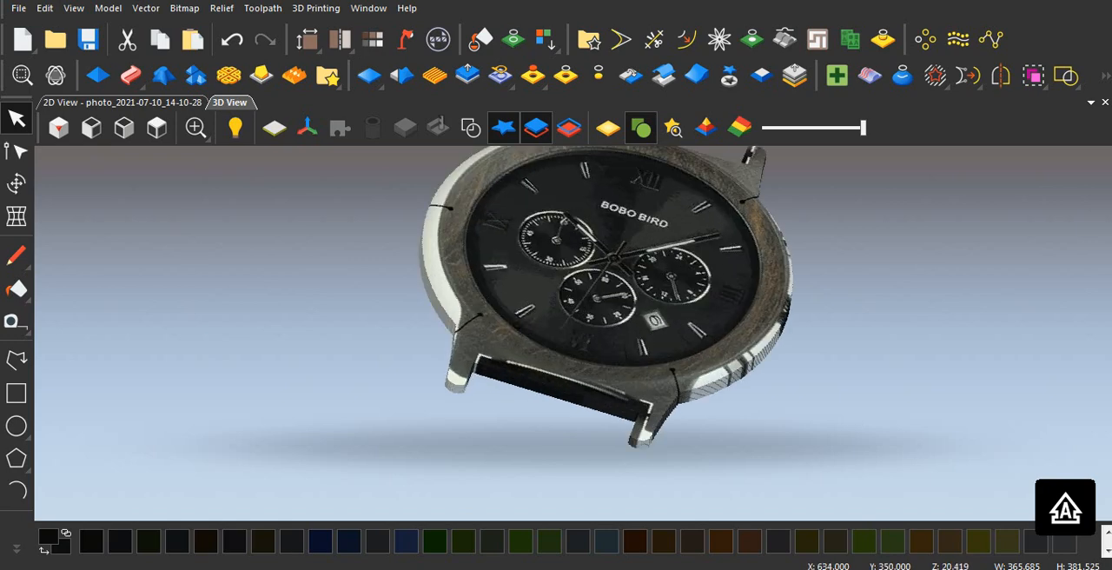
drag(573, 326, 567, 348)
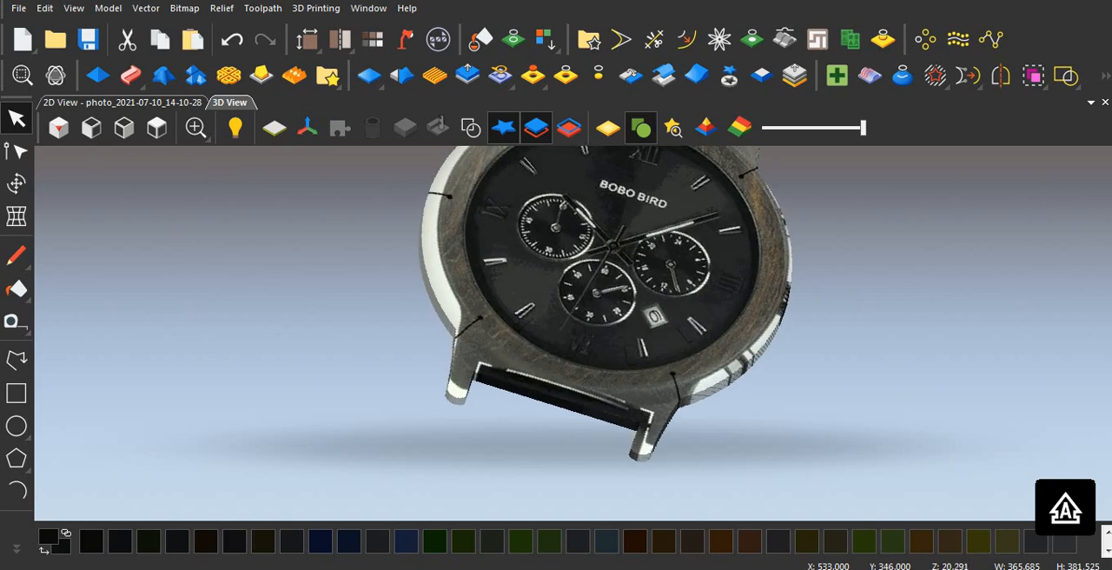
scroll(567, 348, up, 3)
scroll(574, 338, down, 4)
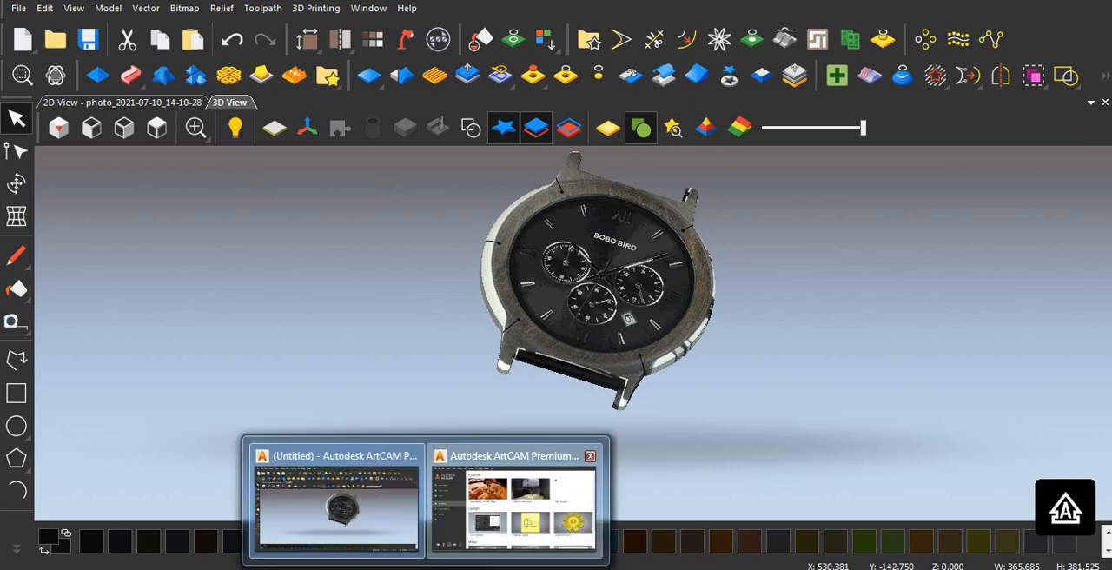
Step: In the other ArtCAM window, create a model from photo_2021-07-10_14-10-28 in Downloads, using image size in mm and a centred origin
click(514, 499)
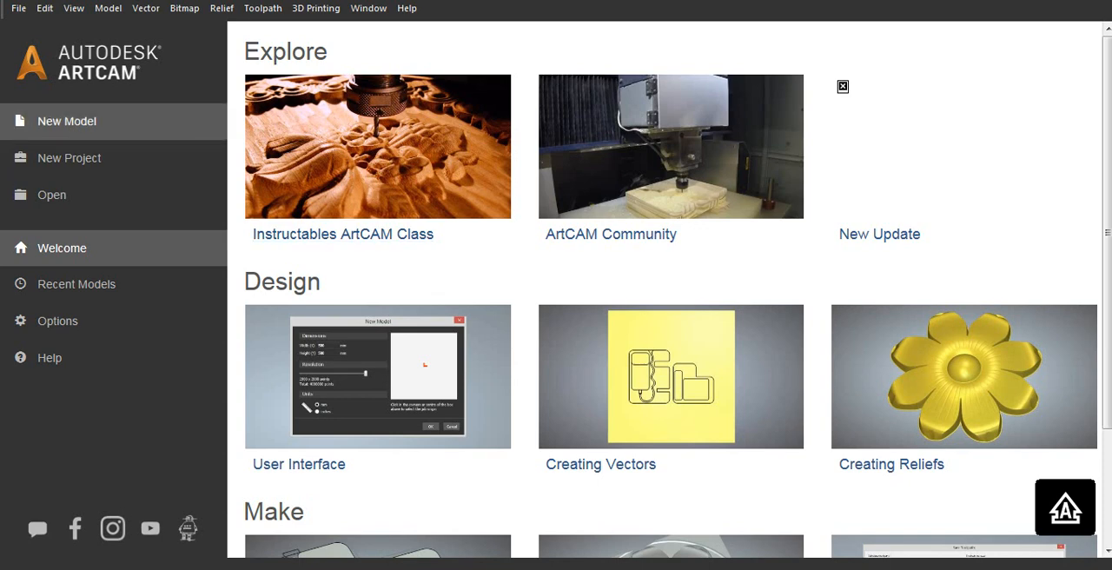
click(67, 121)
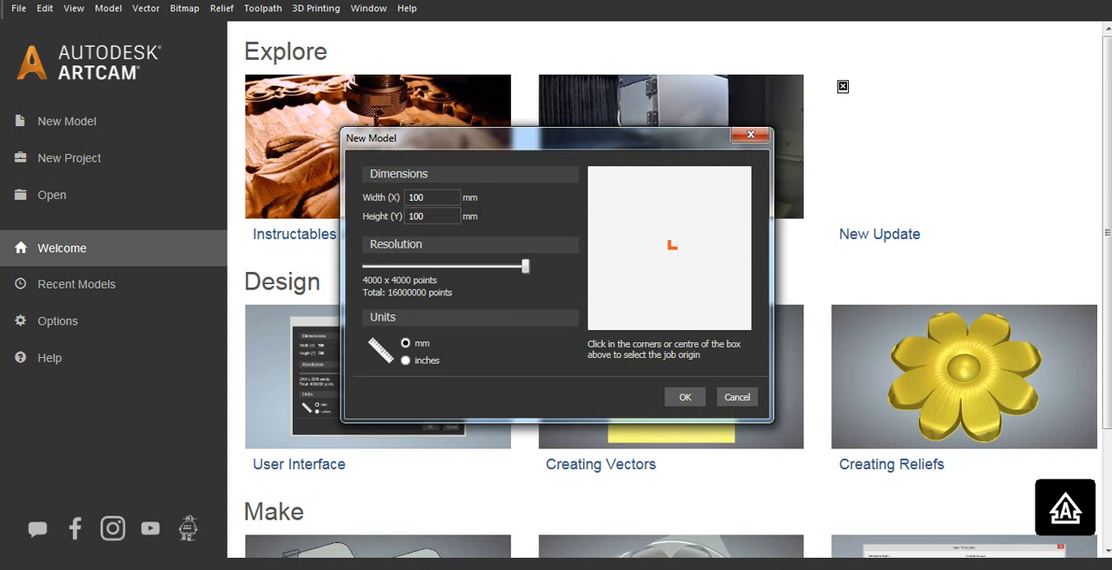
click(737, 397)
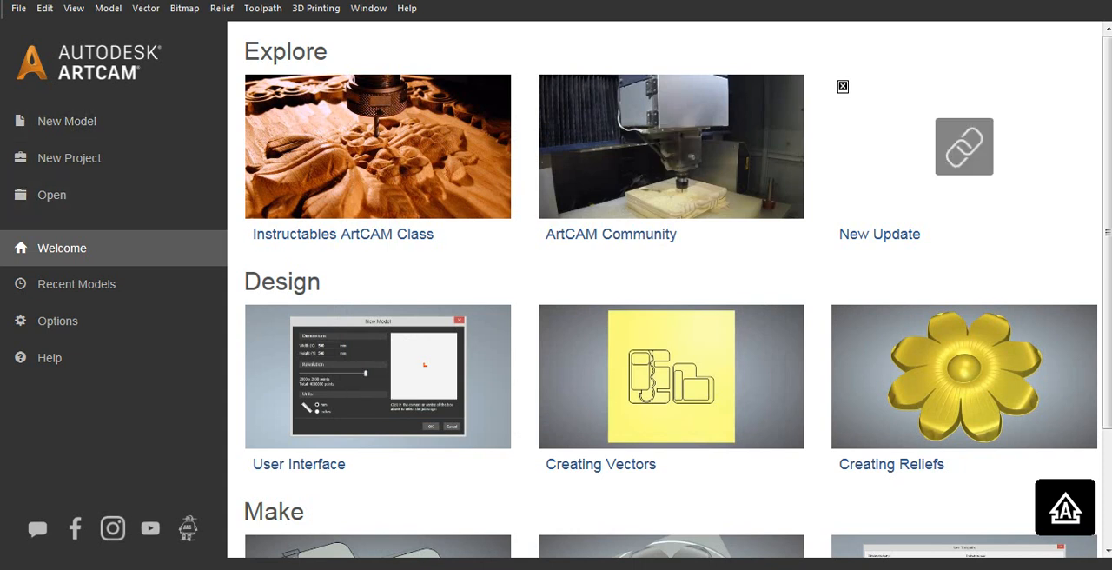
mouse_move(53, 566)
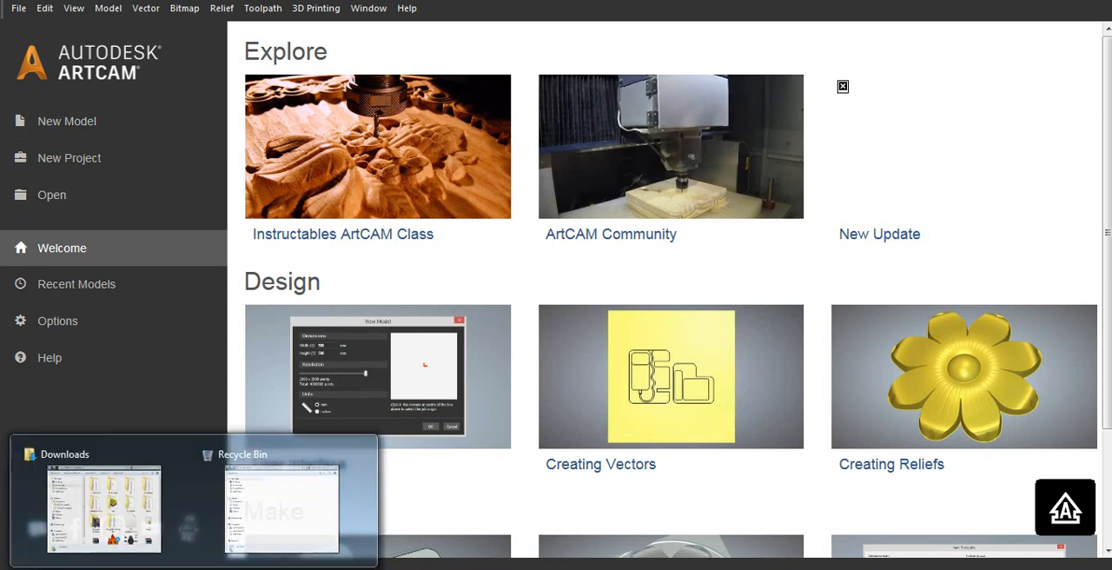
click(95, 513)
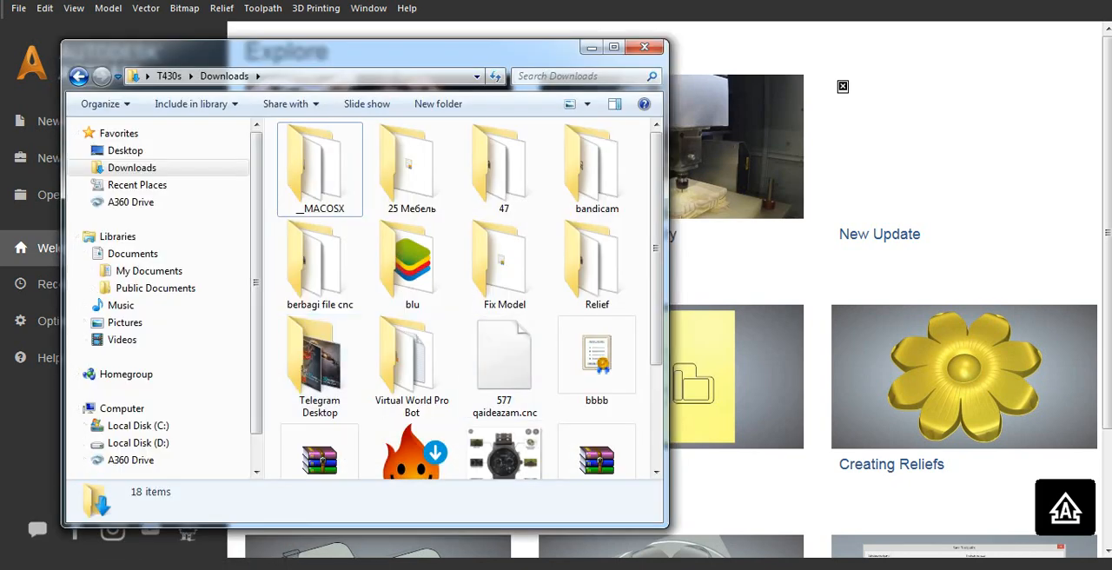
scroll(597, 348, down, 3)
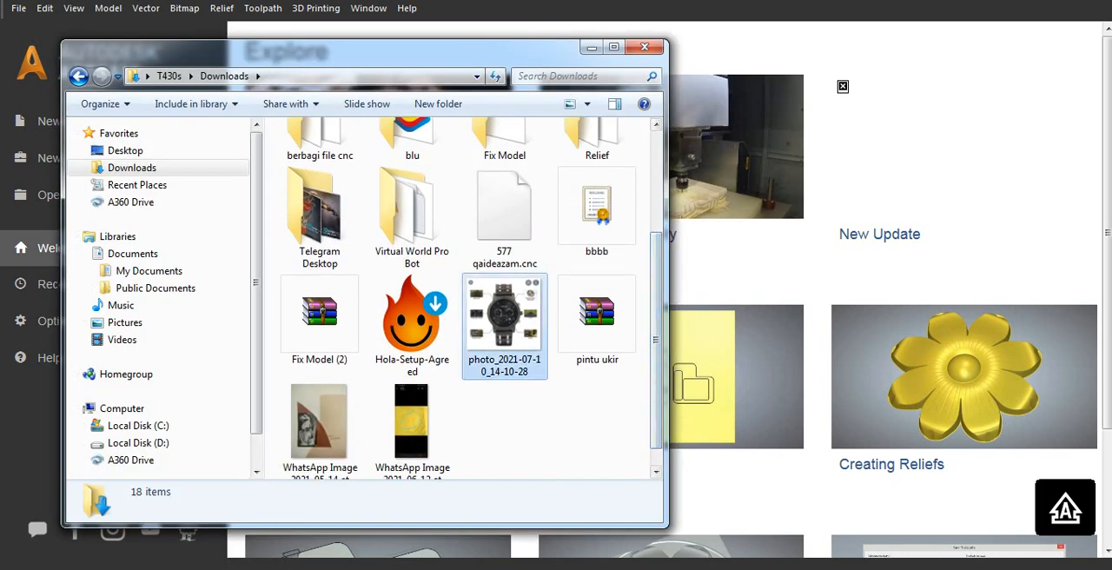
drag(504, 322, 854, 344)
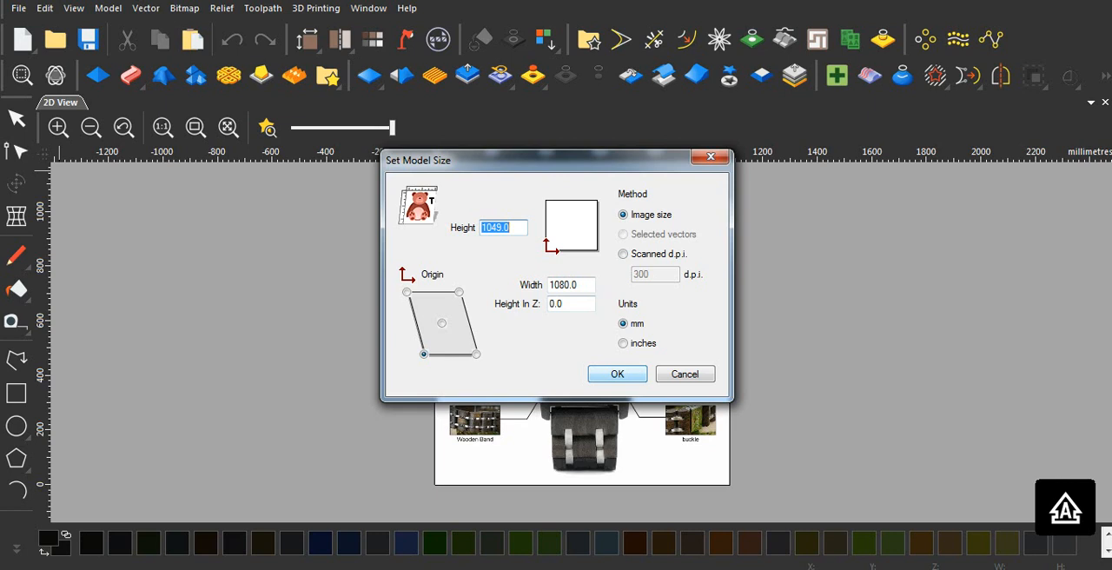
click(441, 323)
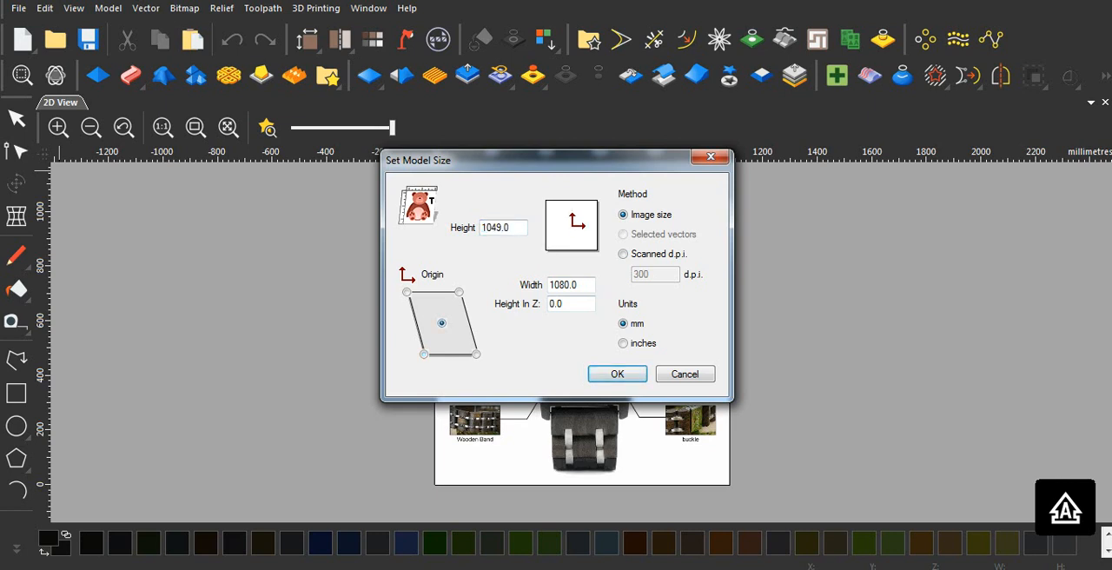
key(Return)
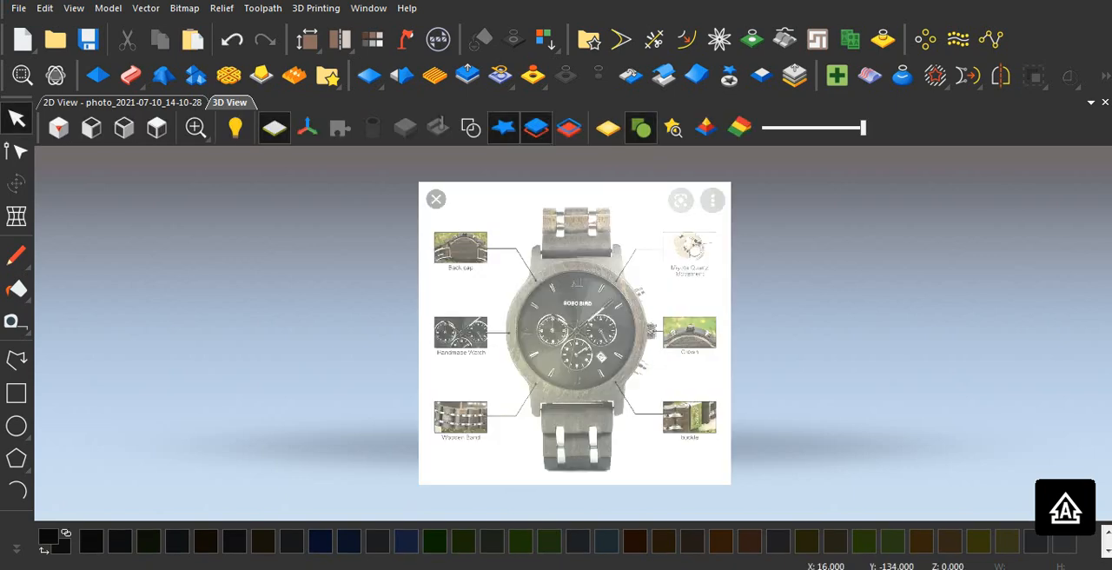
Step: Draw a circle of about 203 mm radius around the edge of the black dial, centred on the watch hands' pivot
scroll(579, 368, up, 2)
scroll(573, 329, down, 1)
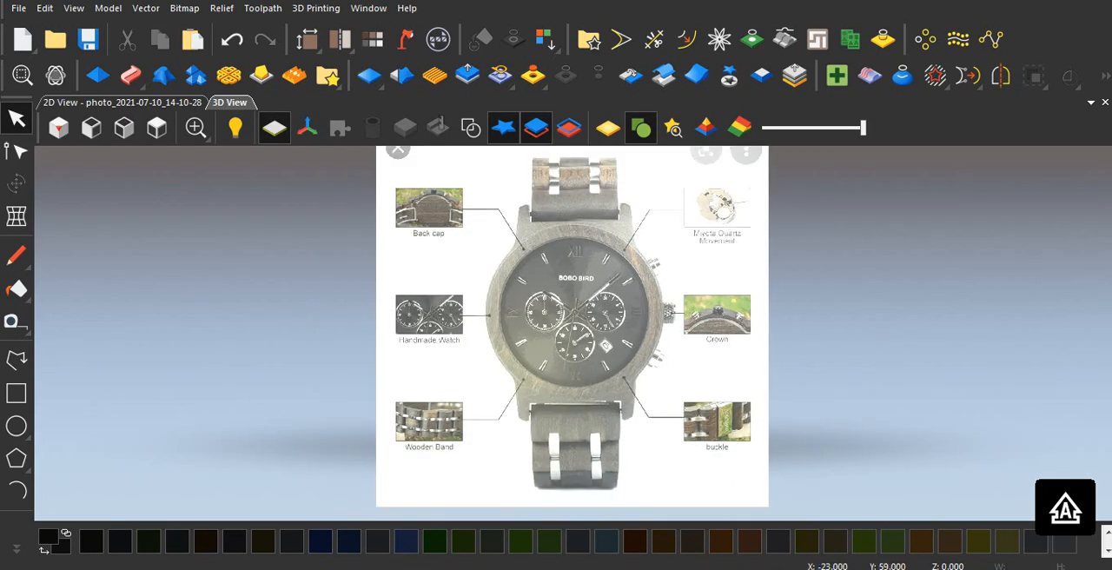
scroll(582, 296, up, 3)
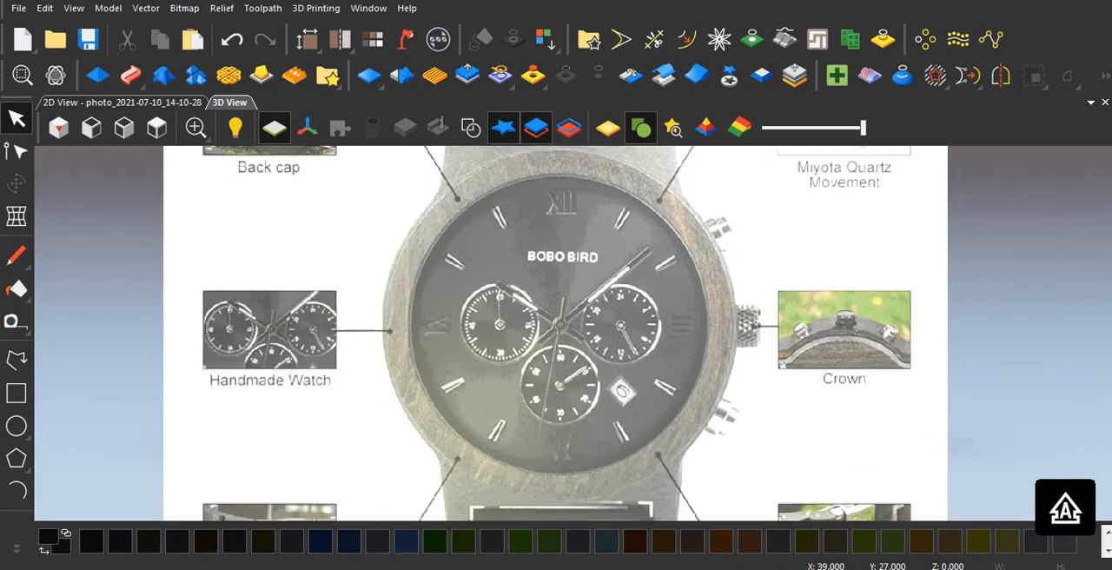
scroll(583, 295, down, 1)
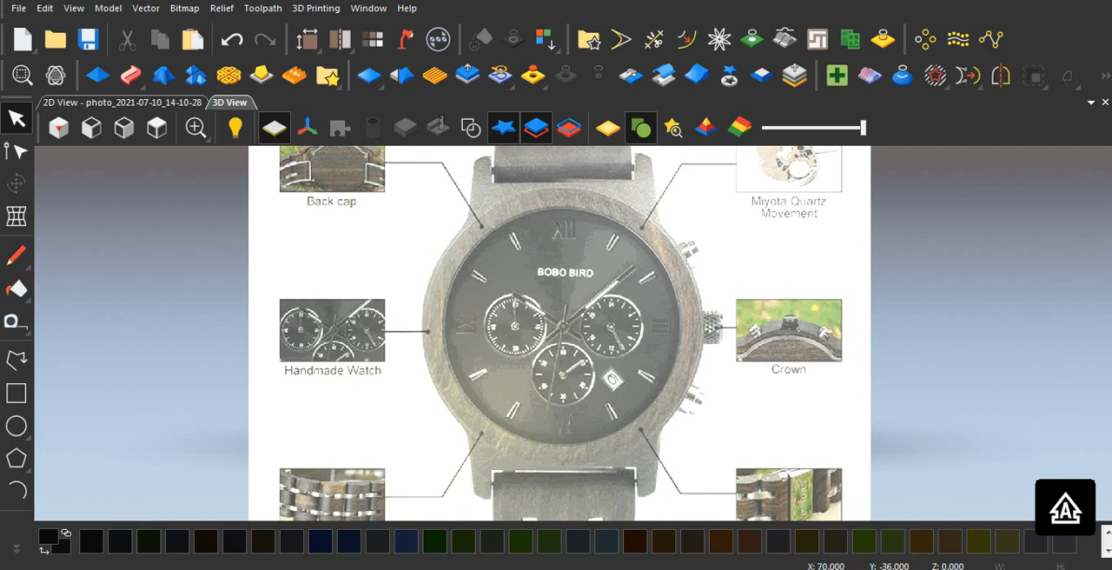
scroll(573, 333, down, 1)
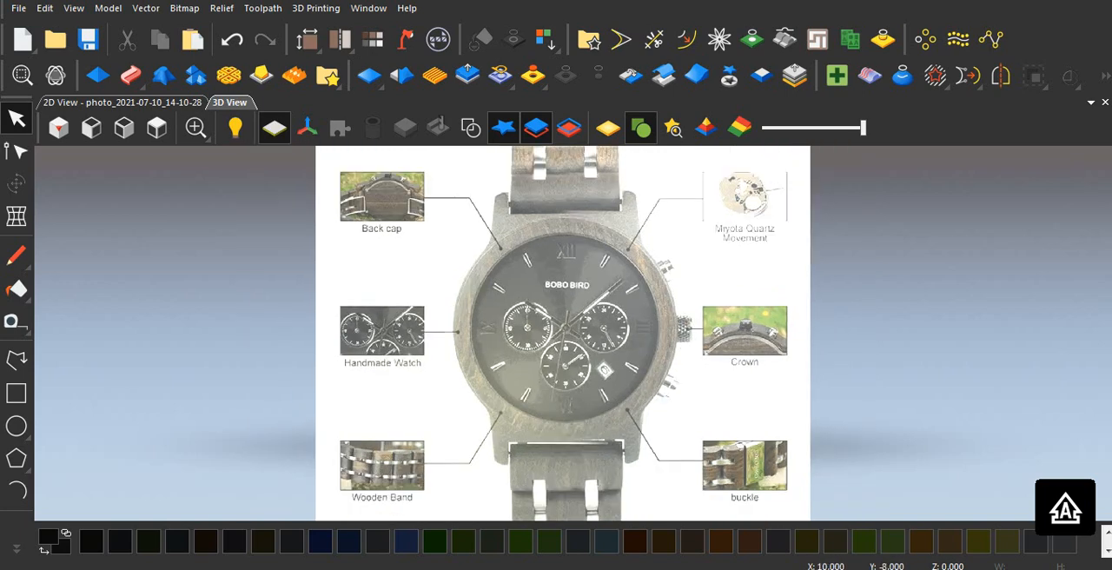
scroll(562, 333, up, 1)
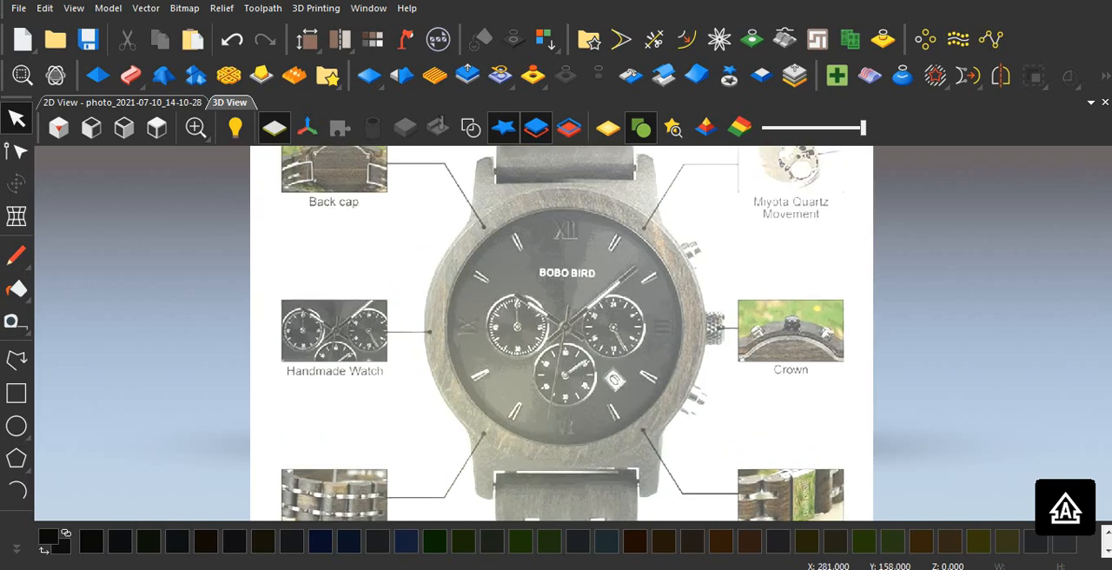
scroll(567, 333, down, 1)
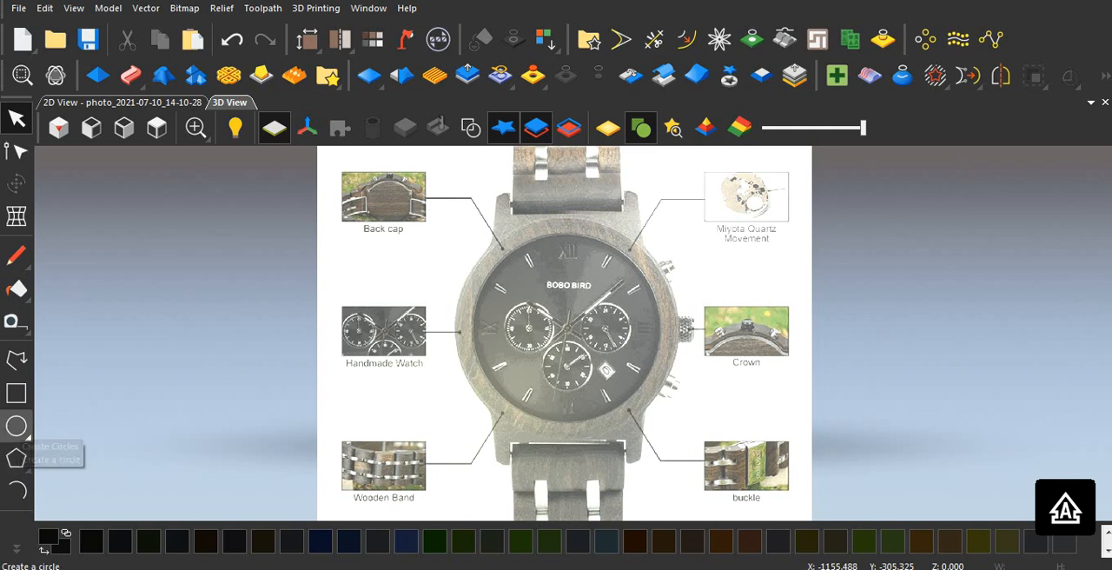
click(16, 427)
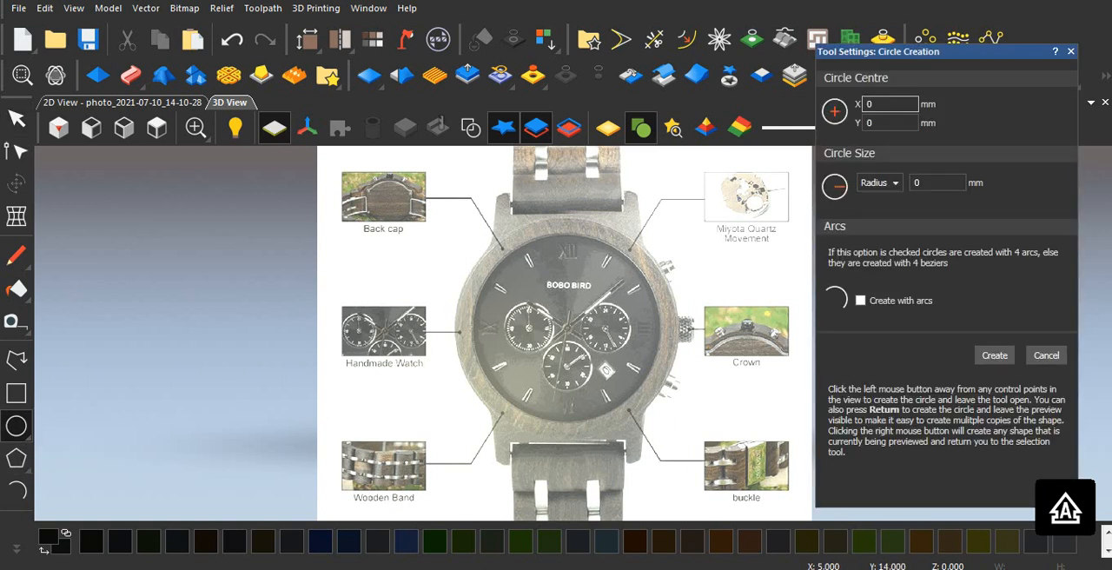
drag(566, 326, 659, 325)
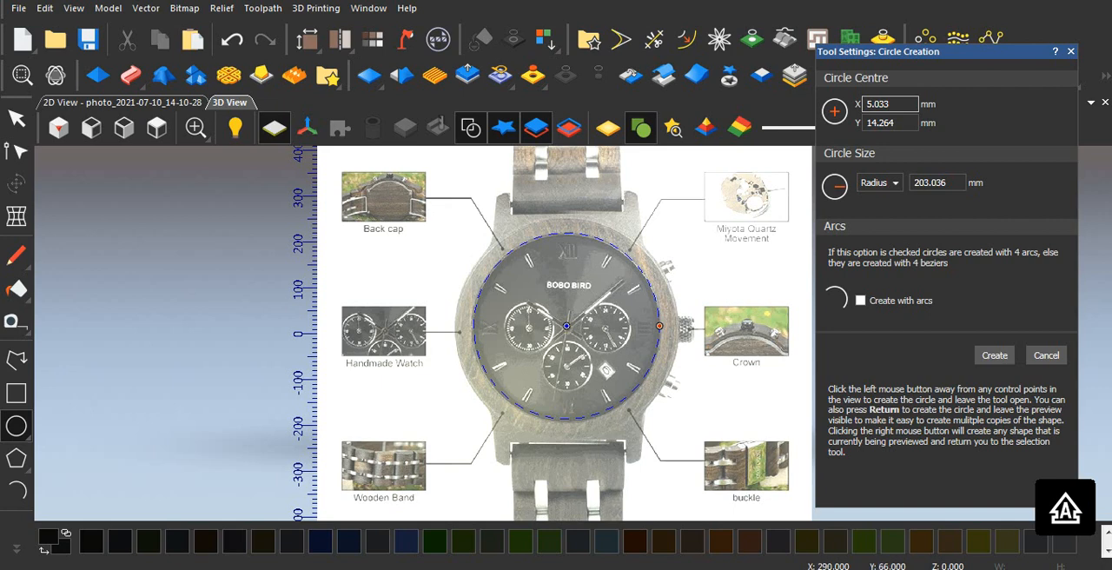
click(711, 282)
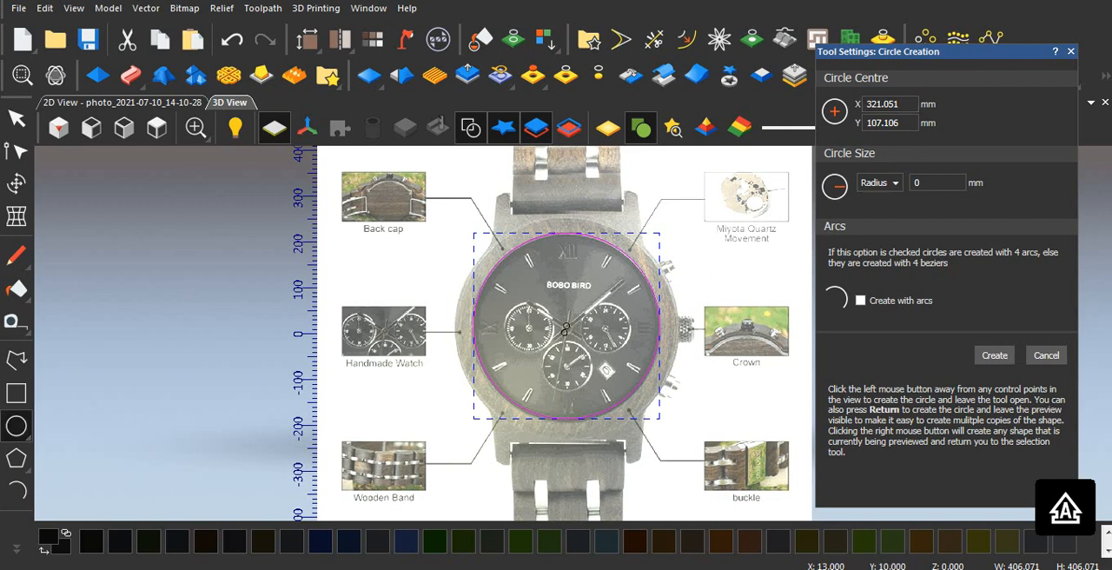
Step: Draw a concentric circle of about 237 mm radius along the outer edge of the wooden bezel
drag(565, 326, 665, 376)
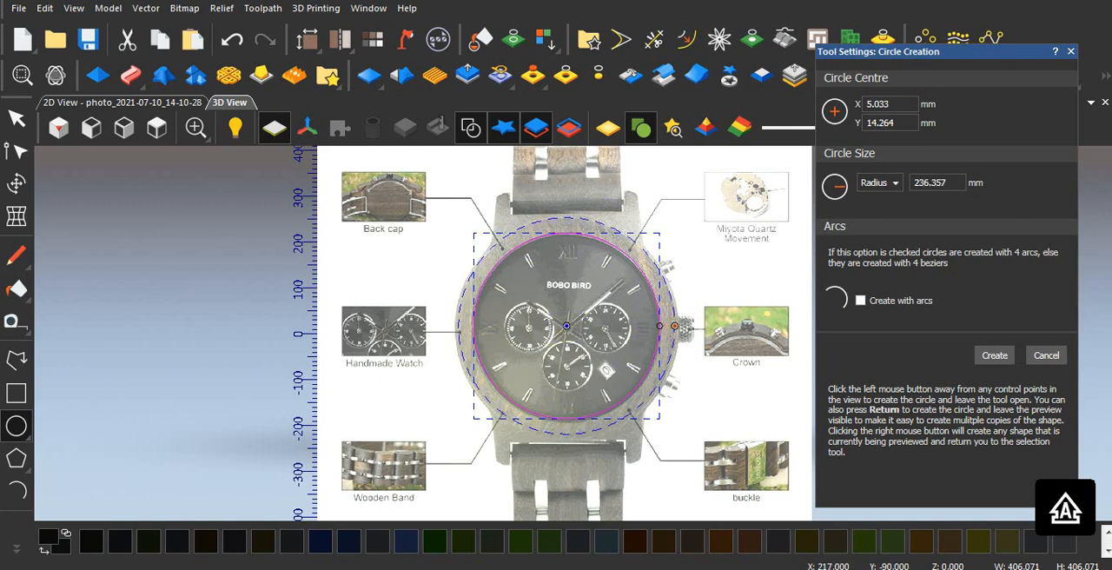
drag(674, 326, 675, 326)
click(609, 354)
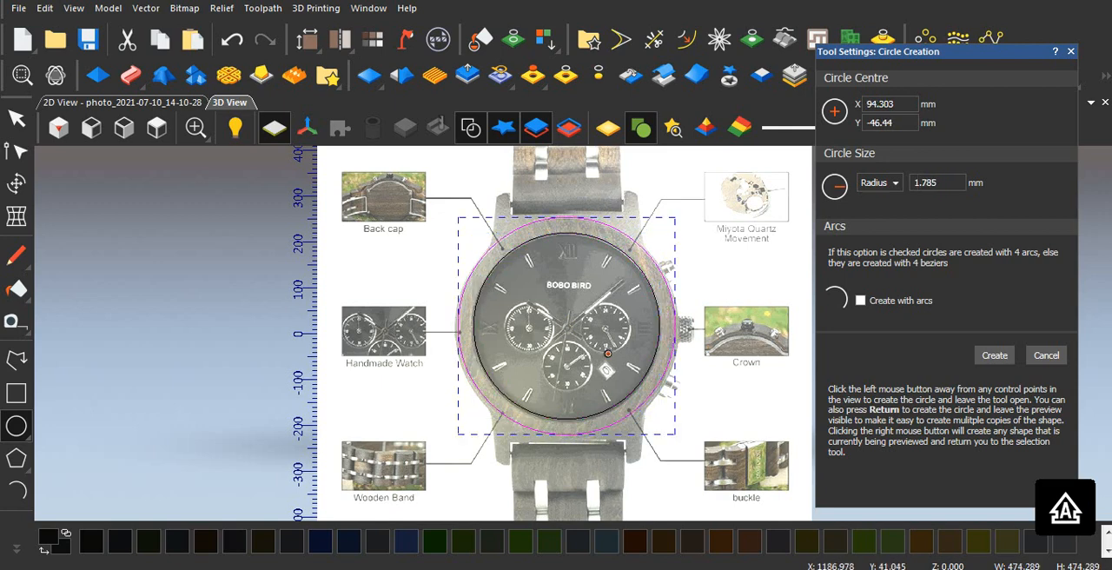
click(994, 355)
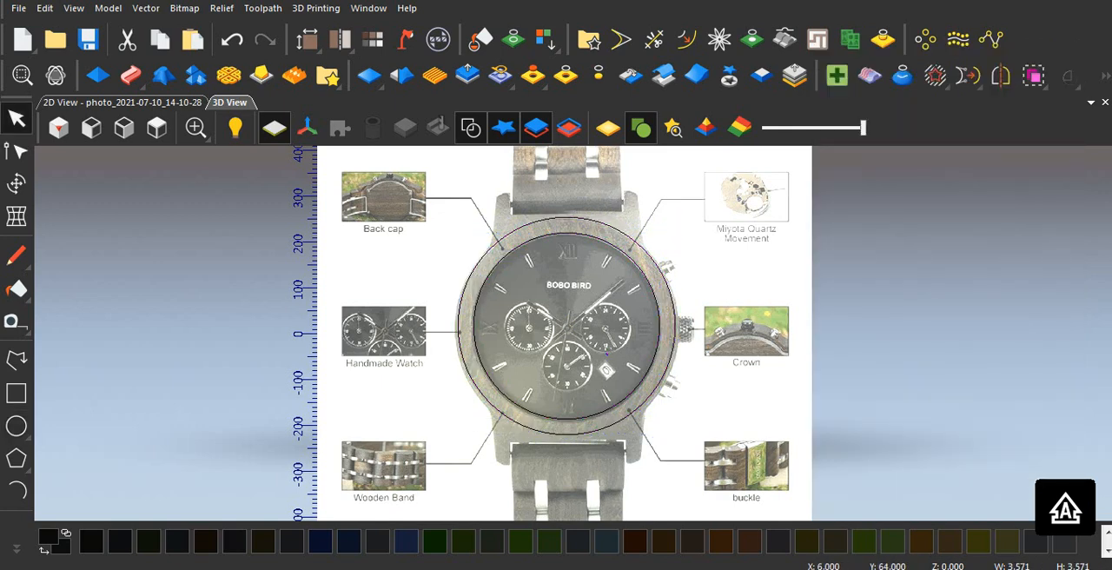
Step: Draw a near-vertical line about 715 mm long through the dial's centre, from the upper band to the lower band
scroll(565, 304, down, 2)
scroll(567, 304, up, 1)
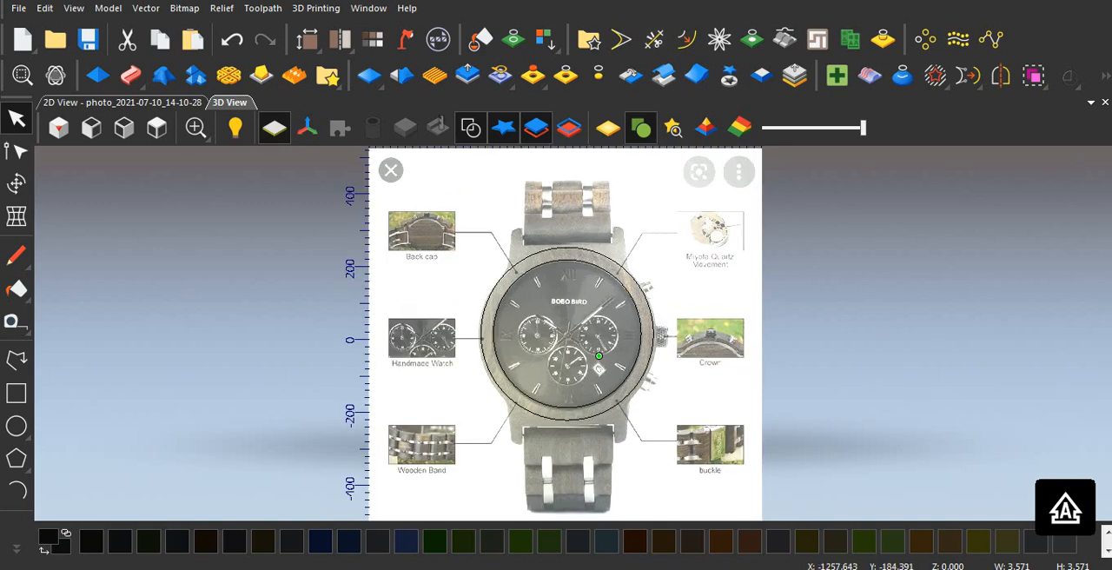
click(17, 361)
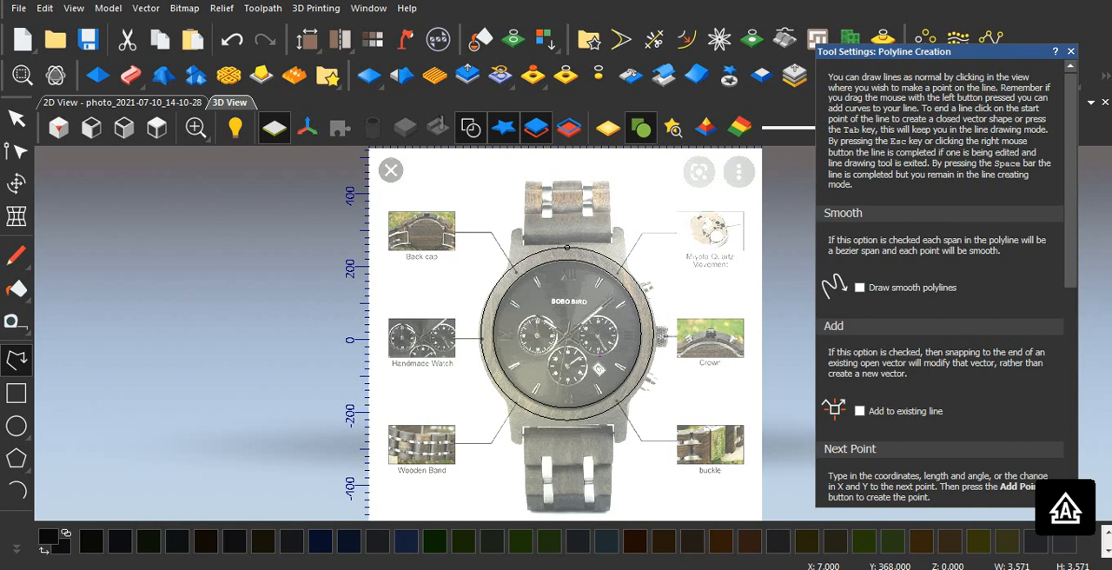
click(566, 201)
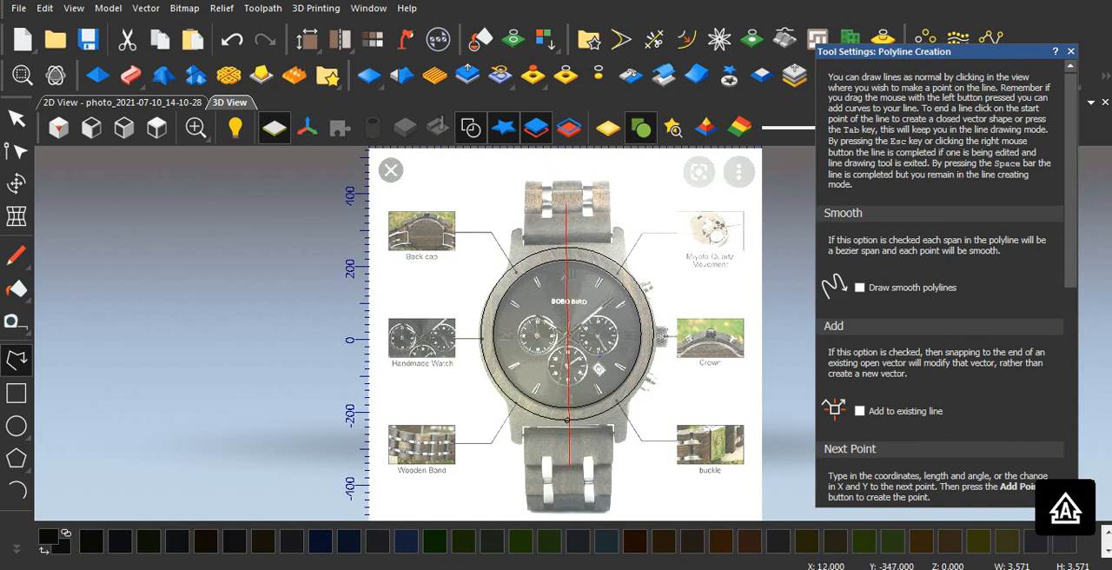
click(570, 464)
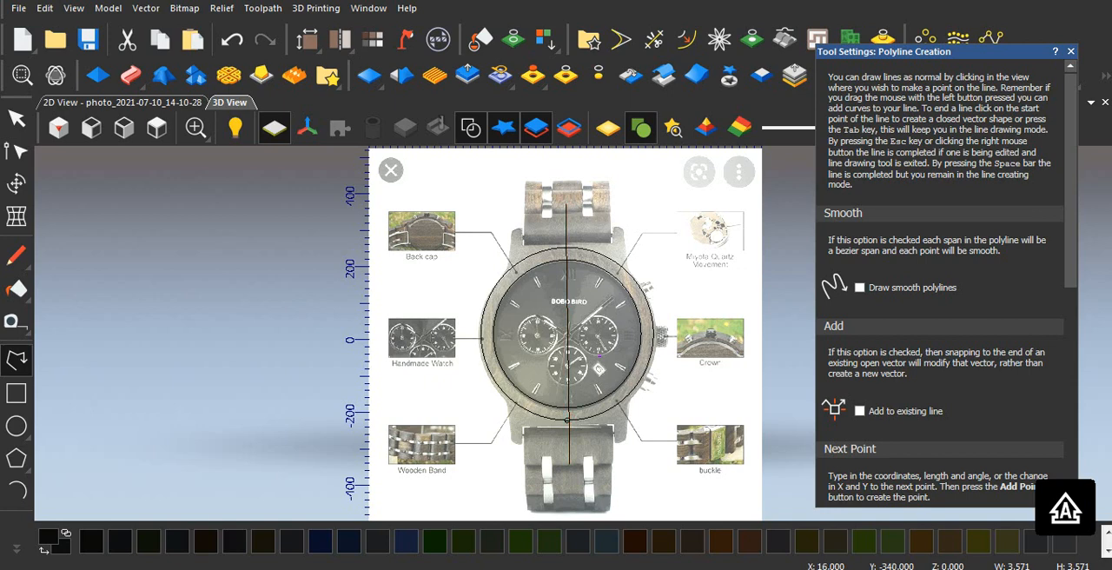
key(Escape)
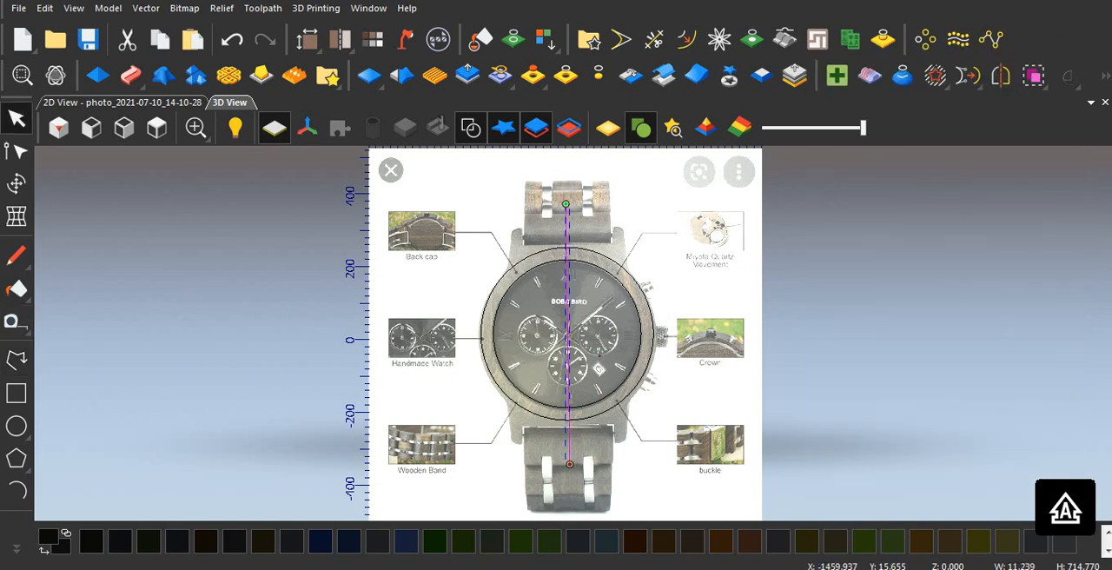
Step: Draw a horizontal line about 656 mm long through the dial's centre, from the Handmade Watch picture to the Crown picture
click(16, 359)
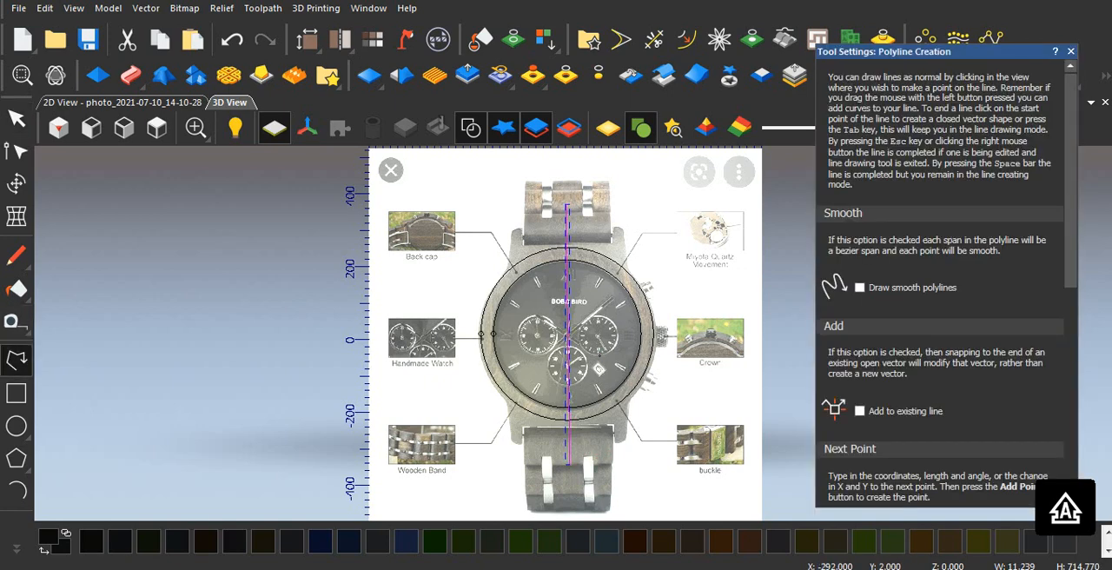
click(454, 336)
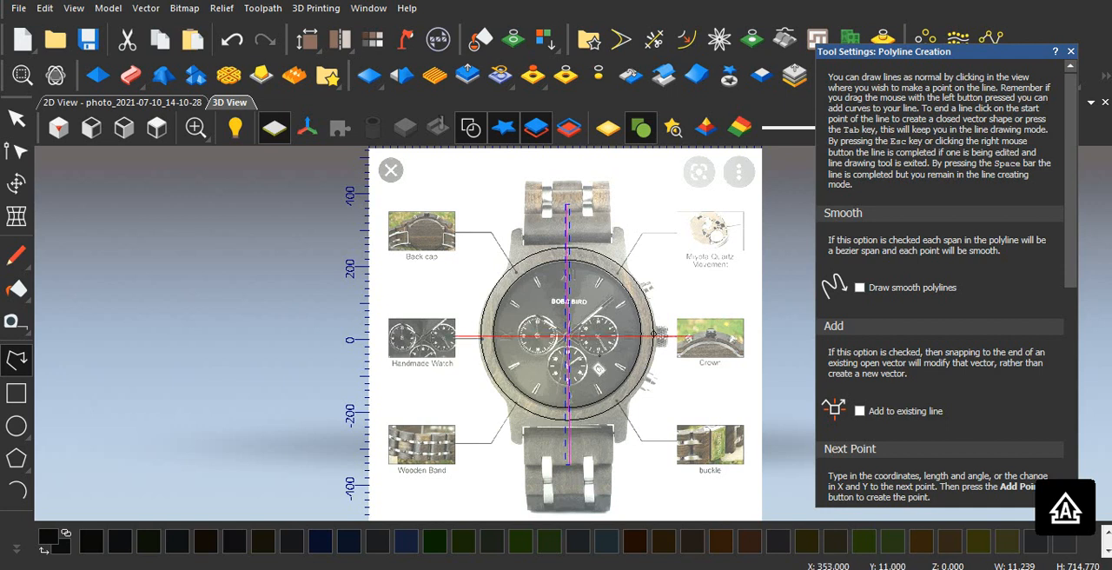
click(692, 336)
key(Escape)
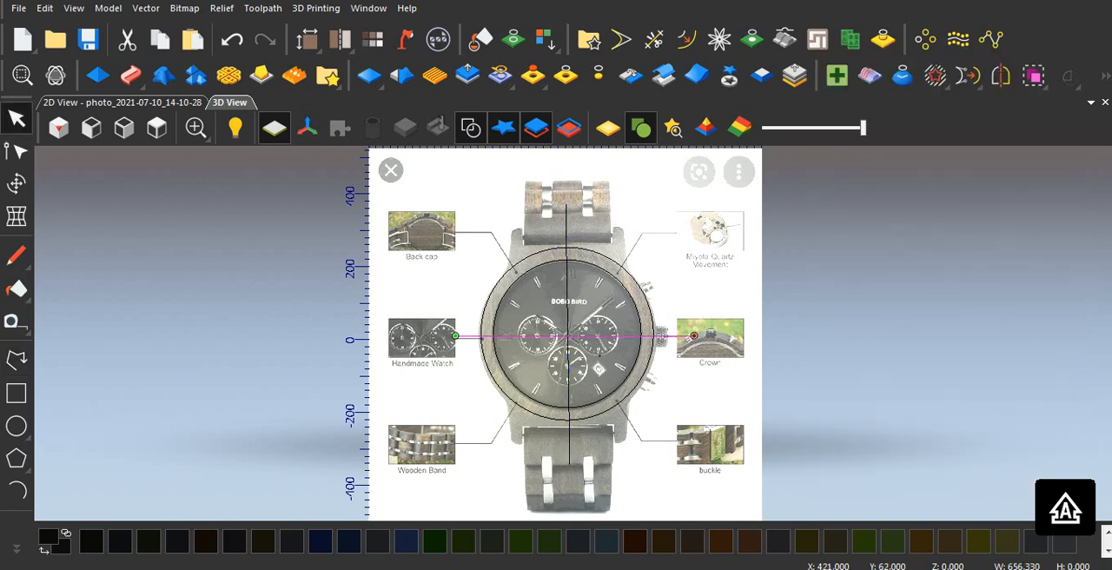
Step: Trace the upper-left lug as an open polyline about 191 by 167 mm, from the vertical centre line under the strap to the bezel
scroll(645, 329, up, 2)
scroll(573, 332, down, 1)
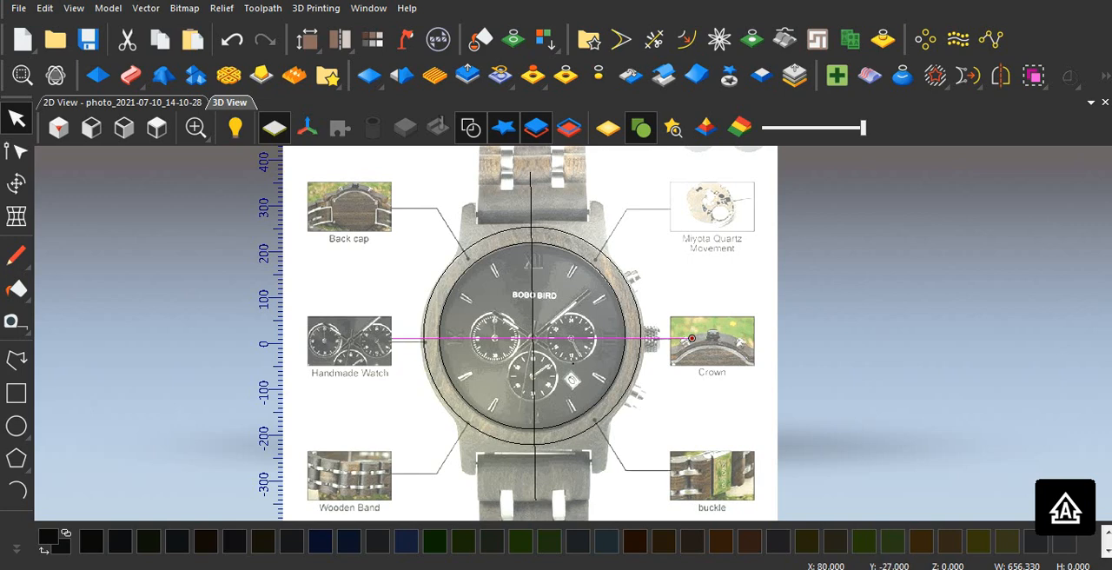
scroll(567, 354, down, 2)
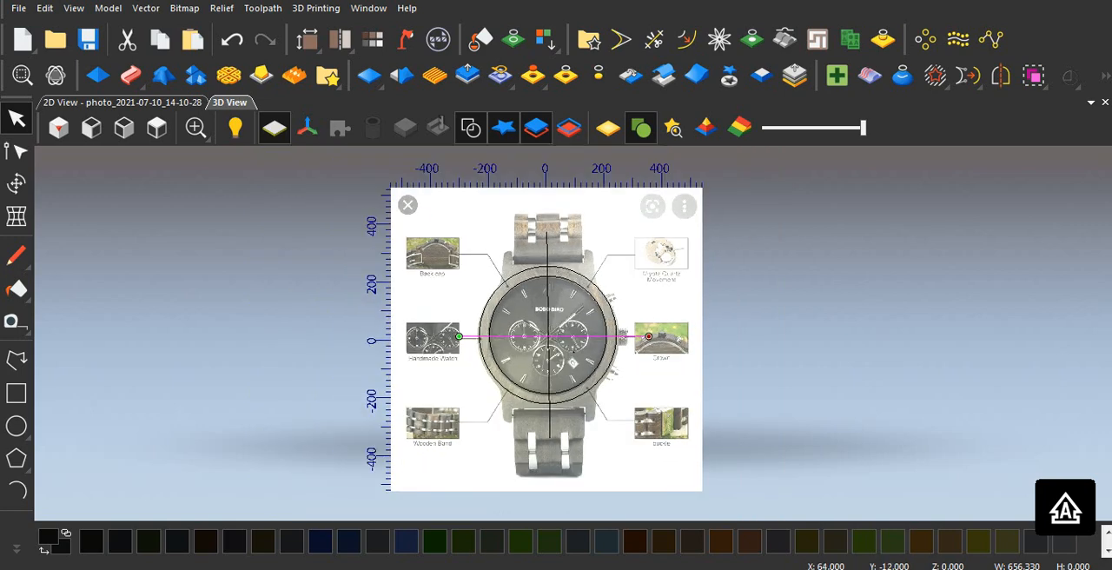
scroll(564, 340, up, 2)
scroll(519, 285, up, 2)
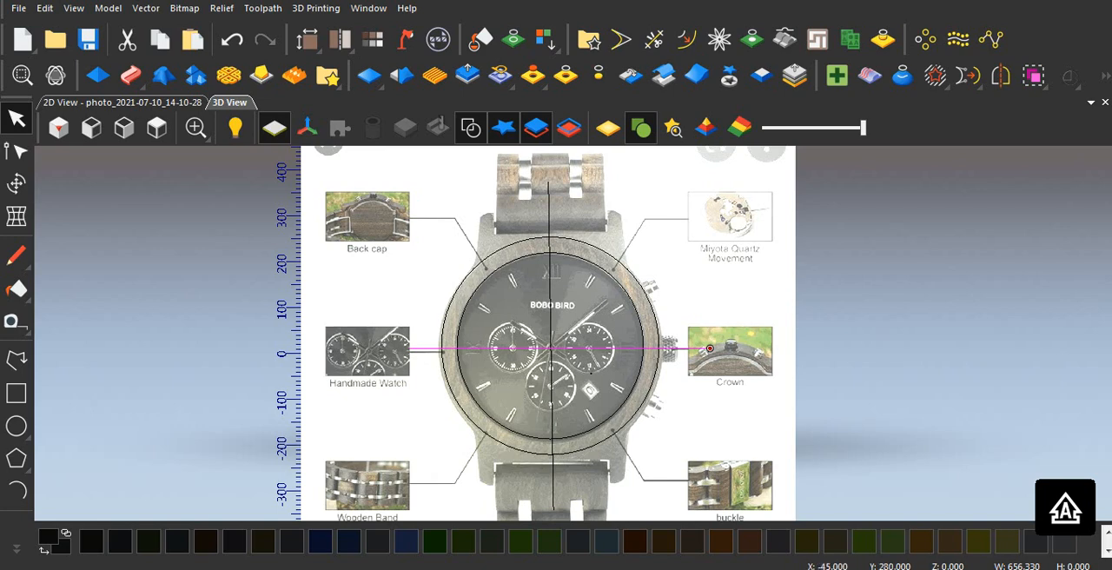
scroll(588, 215, up, 1)
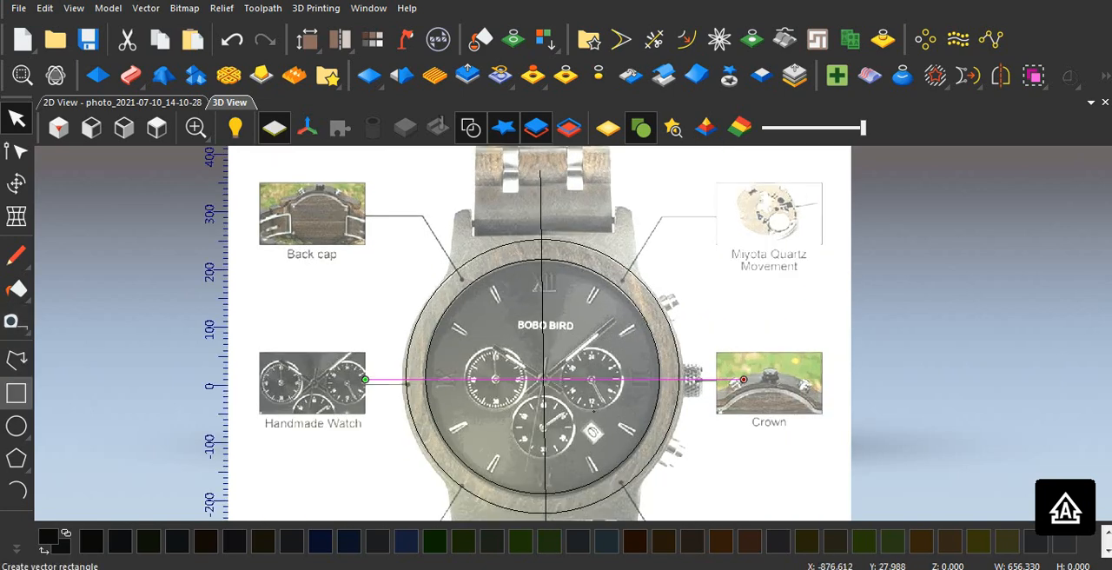
scroll(106, 351, up, 1)
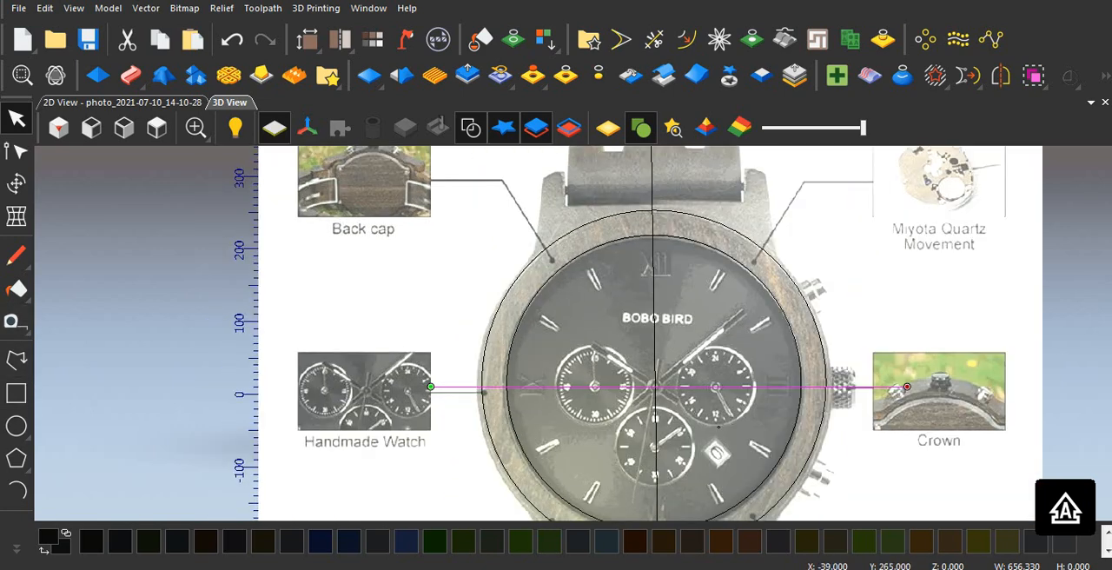
click(16, 359)
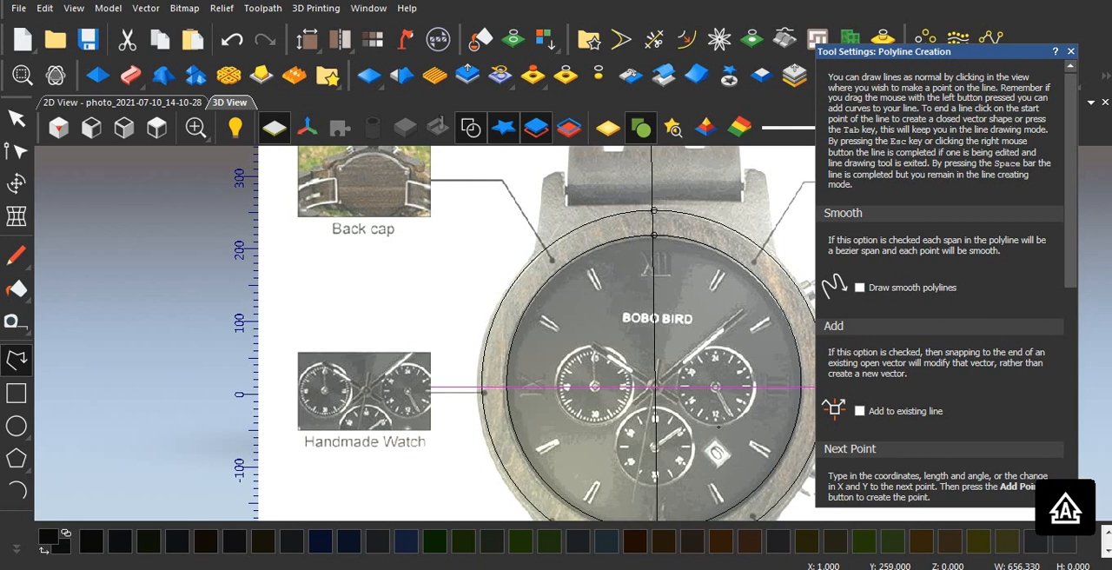
click(653, 210)
scroll(565, 206, up, 1)
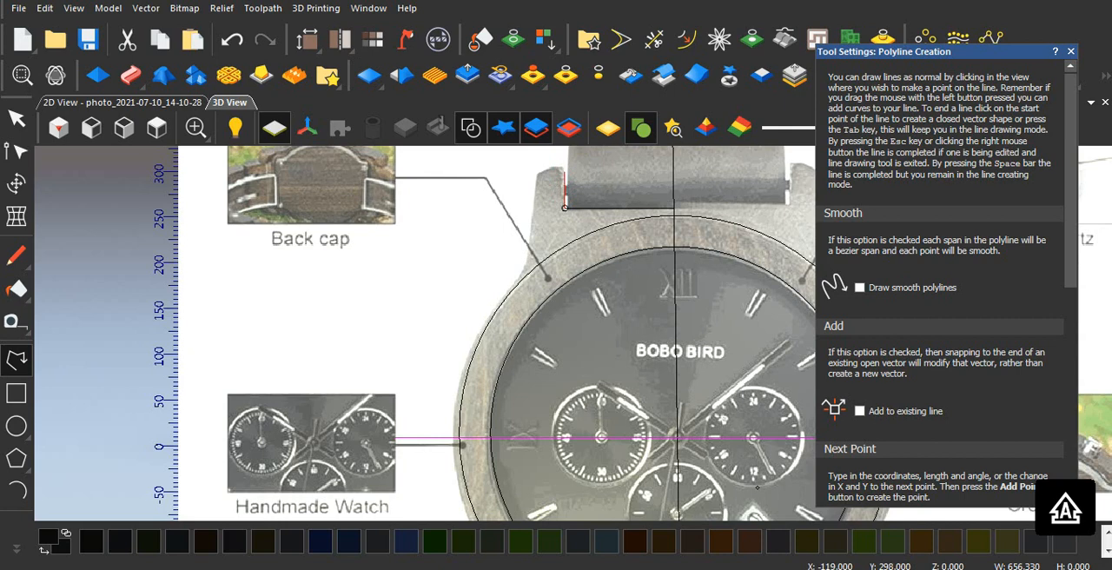
click(565, 165)
click(538, 172)
click(529, 244)
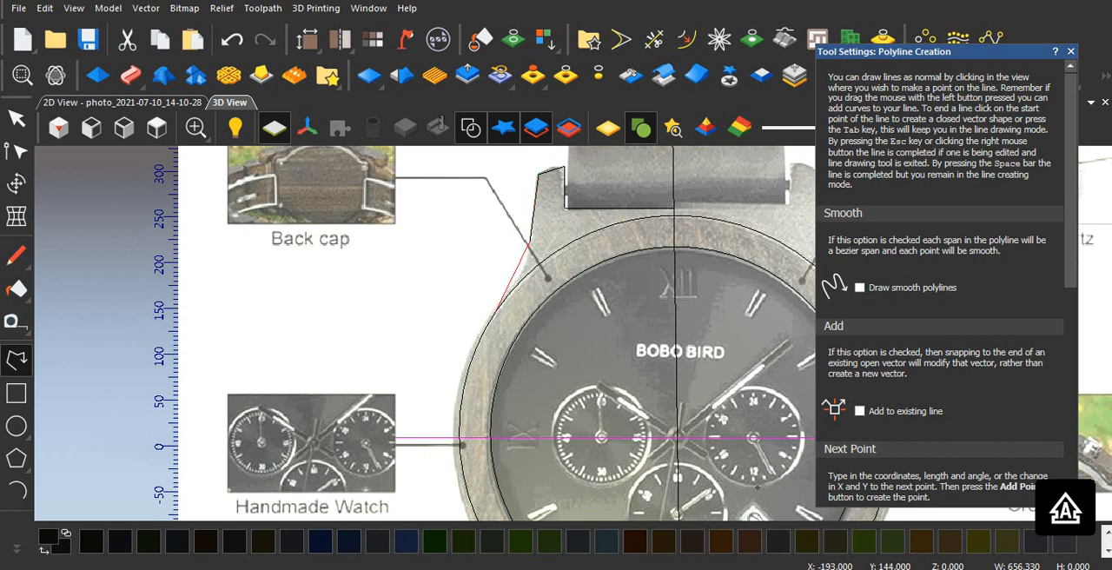
click(500, 319)
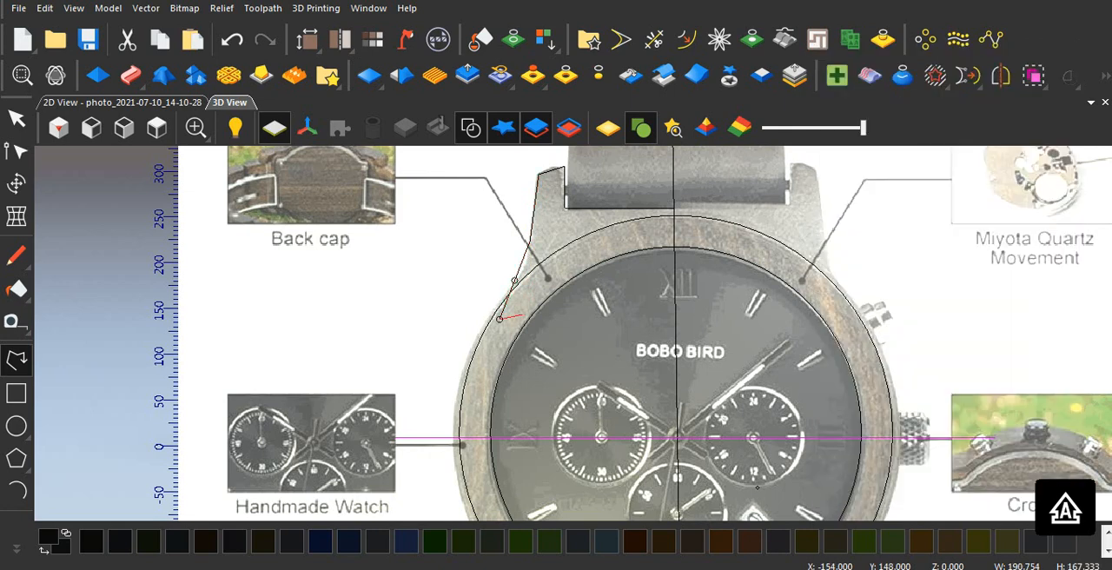
key(Escape)
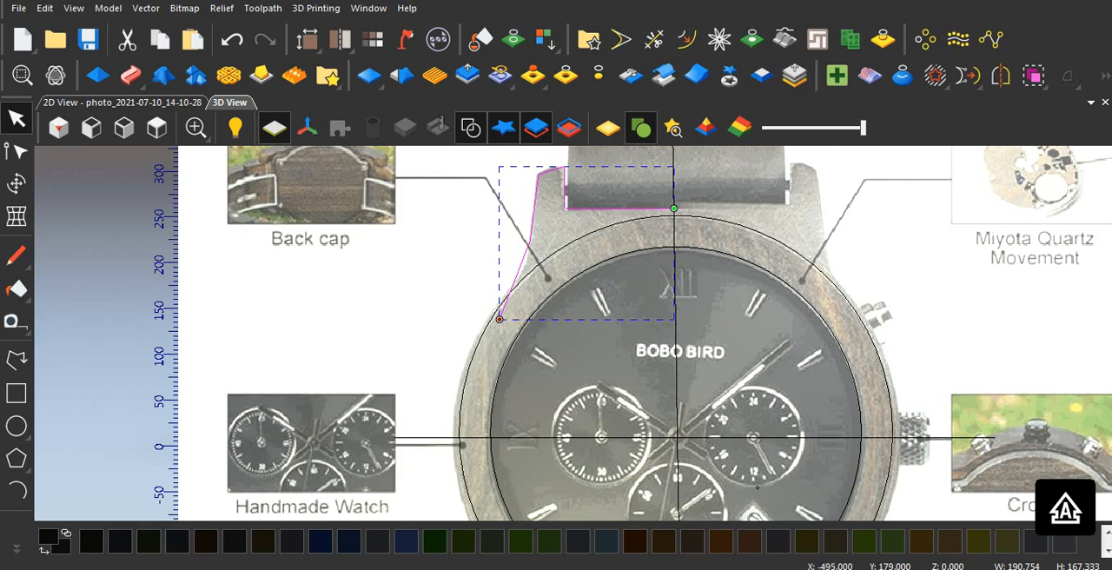
Step: Switch to the 2D view and reduce the watch photo's contrast to about one third
scroll(574, 333, down, 2)
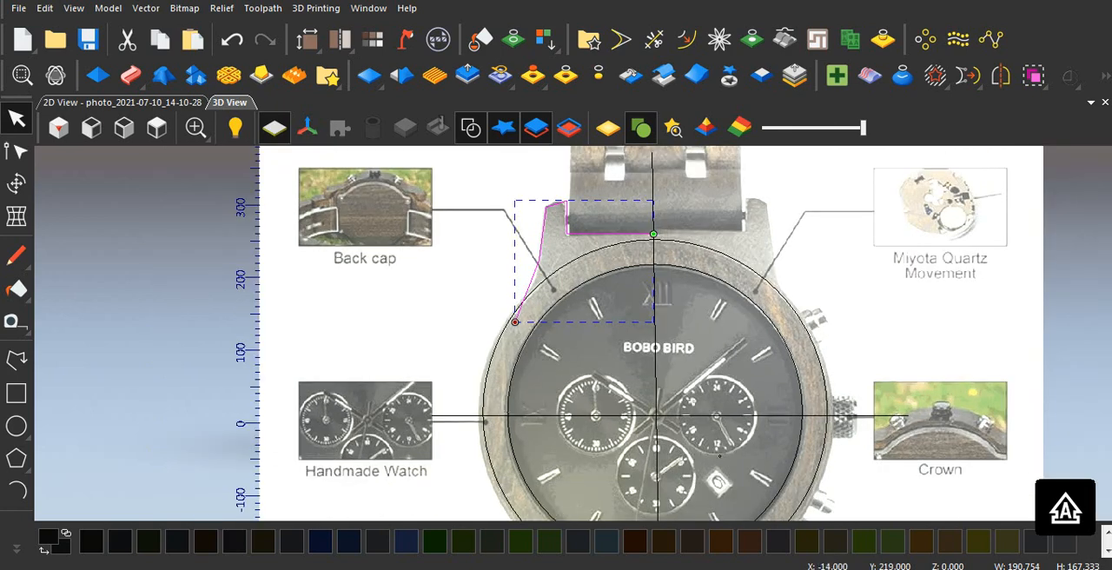
scroll(638, 243, up, 2)
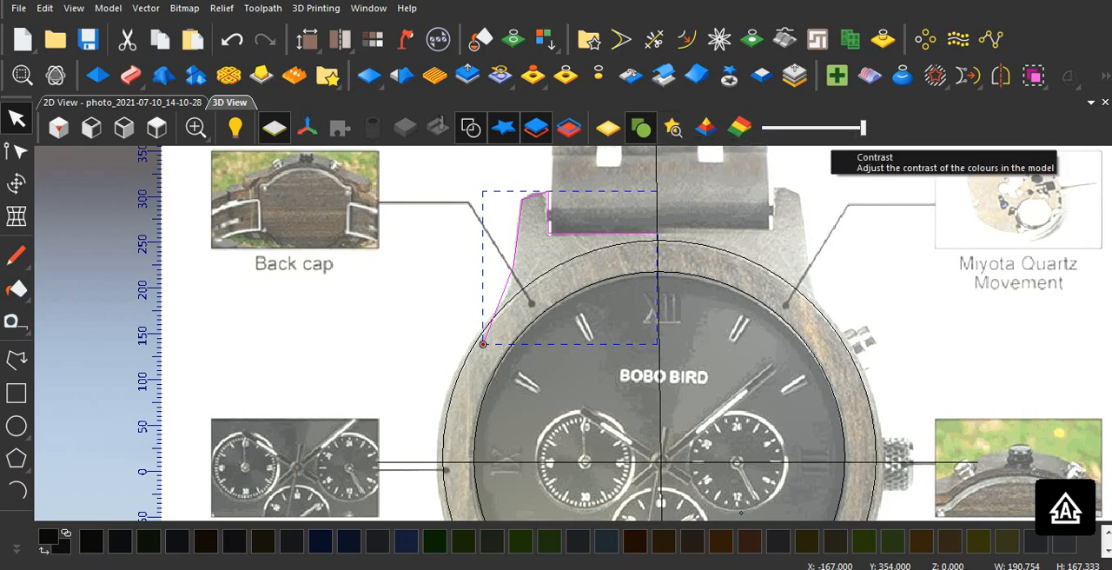
click(122, 102)
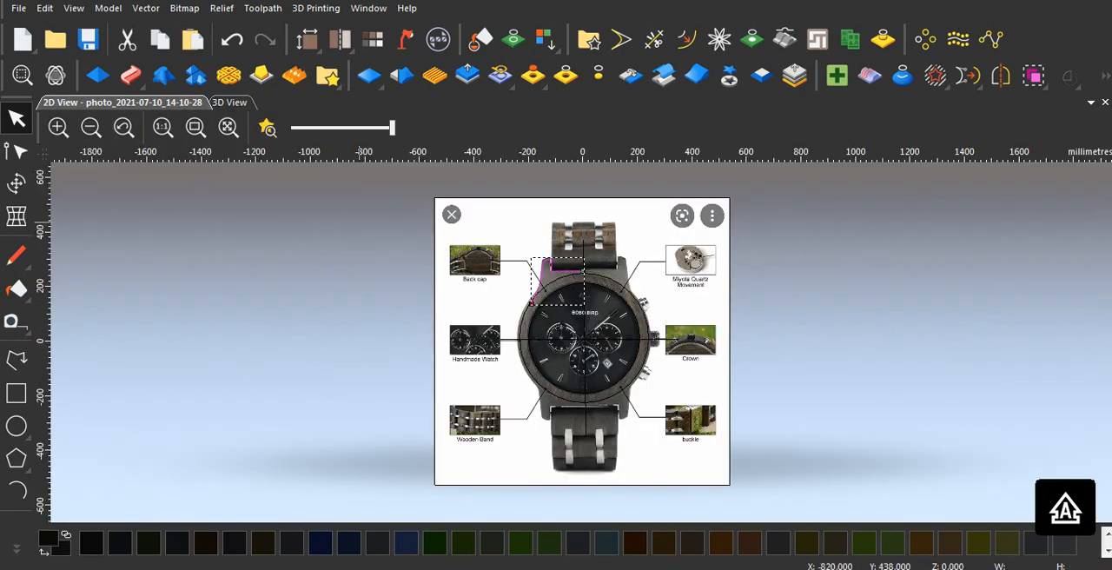
scroll(548, 223, up, 3)
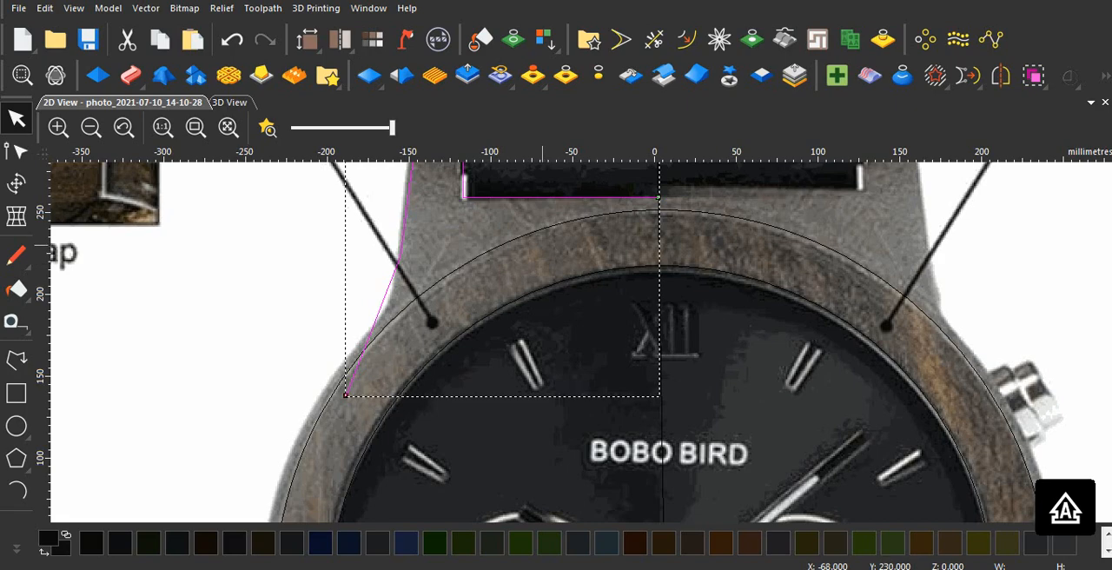
scroll(545, 224, down, 1)
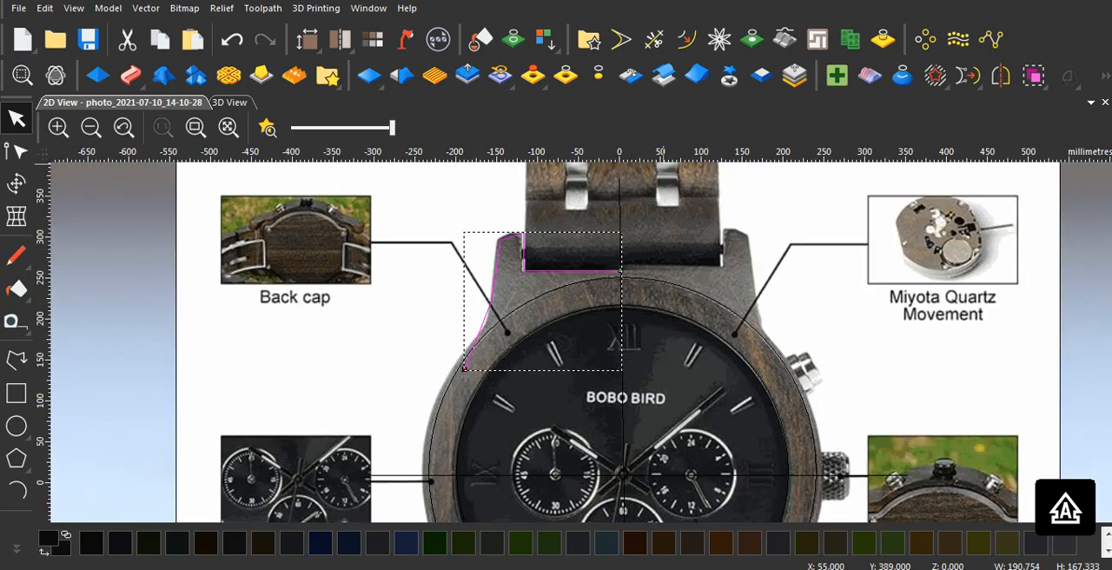
drag(392, 128, 324, 128)
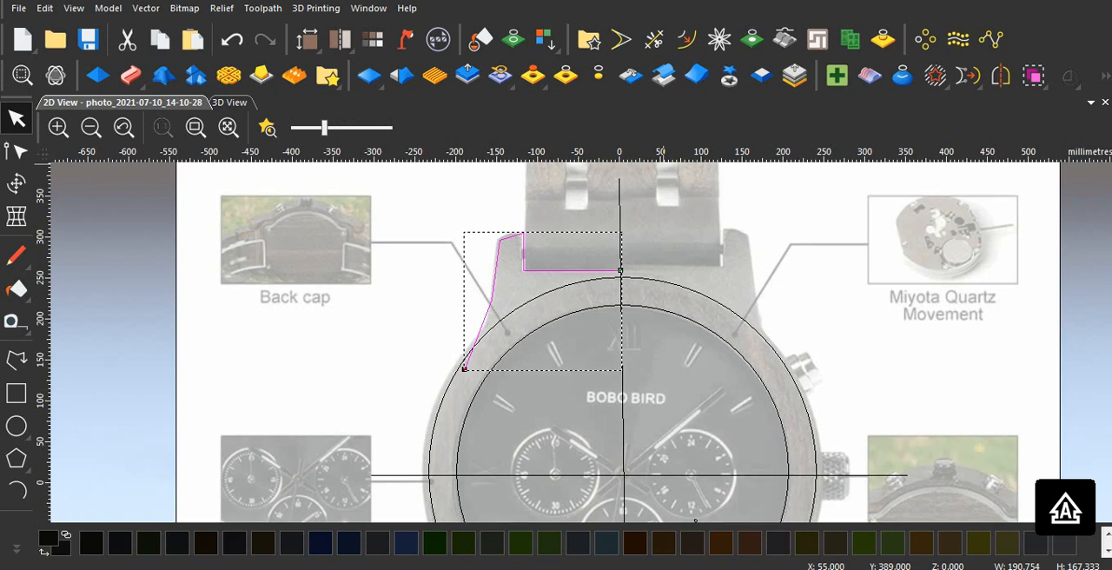
Step: Node-edit the lug outline, converting its short top span to an arc and bending it along the lug's rounded tip
click(414, 281)
click(540, 270)
click(16, 151)
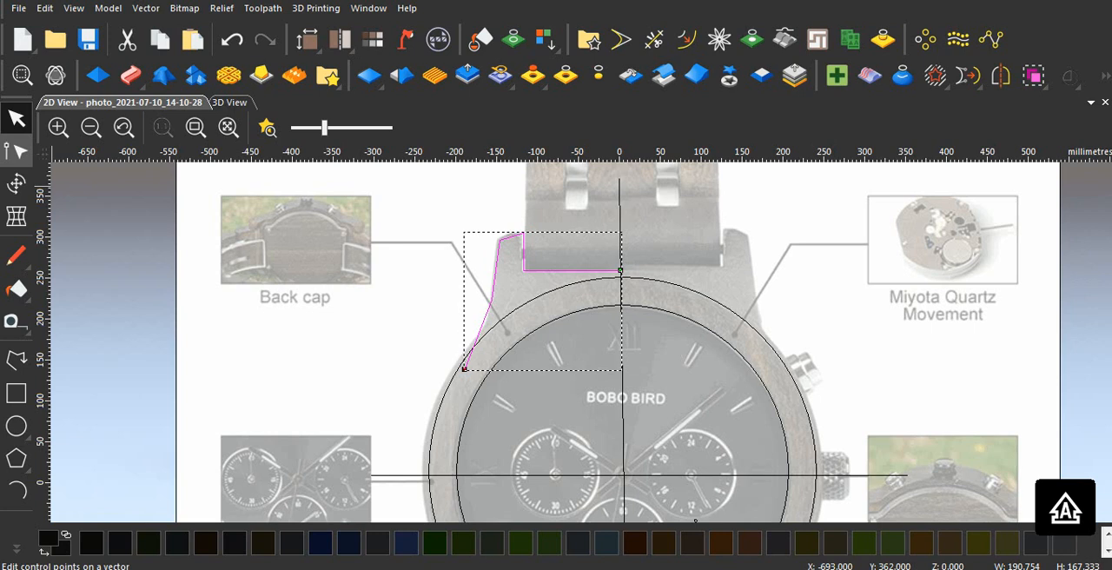
click(16, 151)
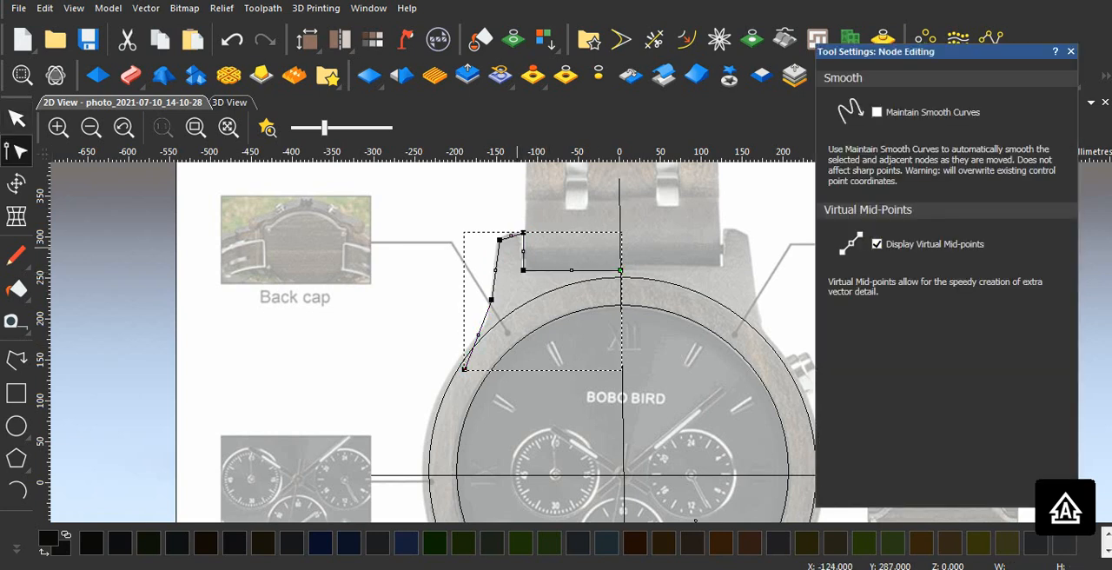
scroll(520, 249, up, 2)
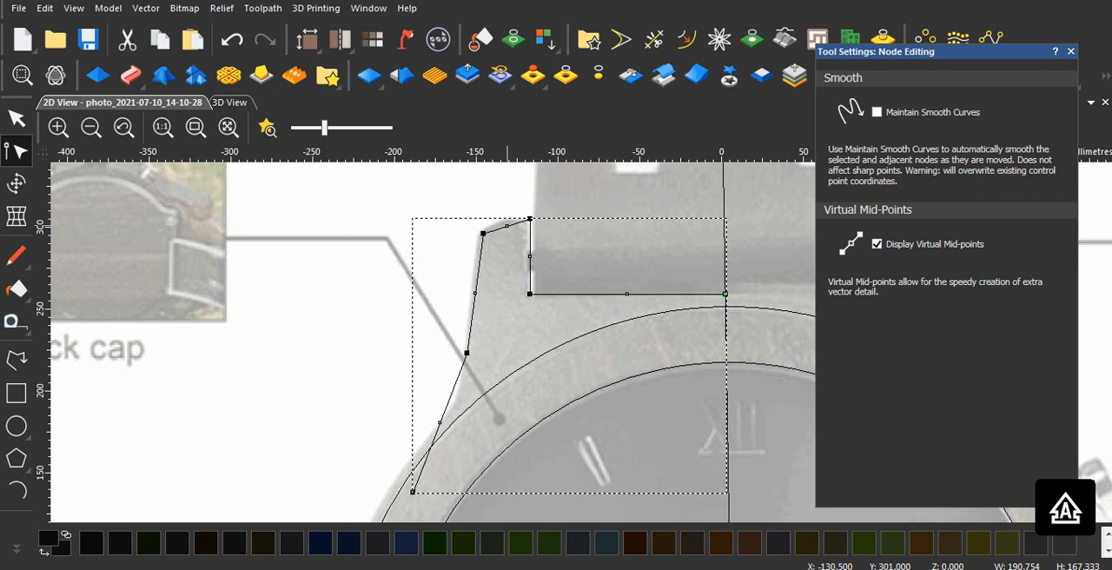
key(a)
drag(500, 202, 504, 216)
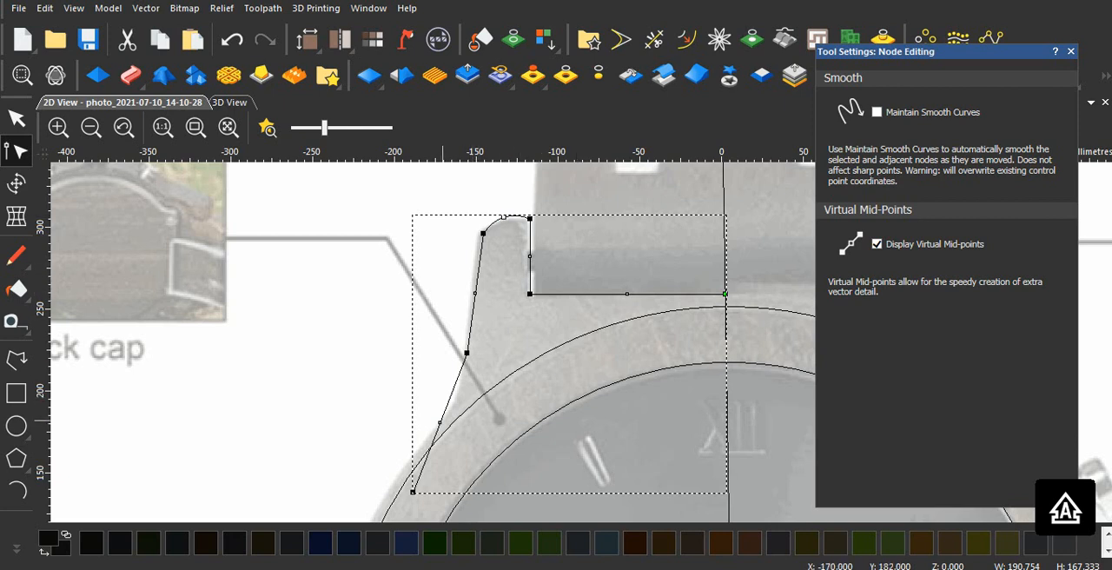
Step: Convert the lug outline's lowest span to an arc, curve it along the case edge, and finish node editing
scroll(443, 421, down, 3)
scroll(443, 420, up, 3)
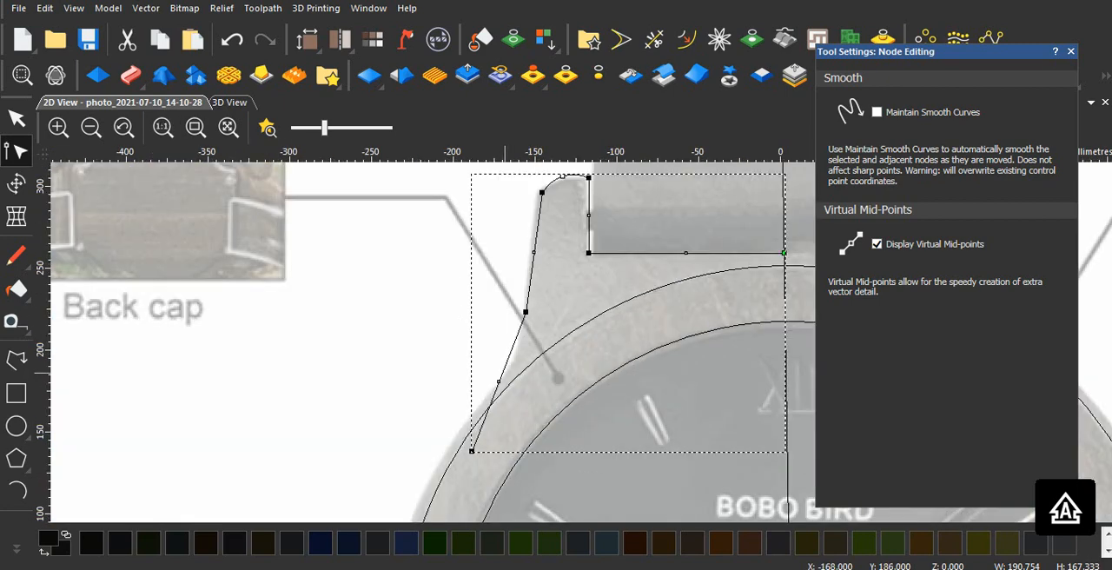
right_click(505, 369)
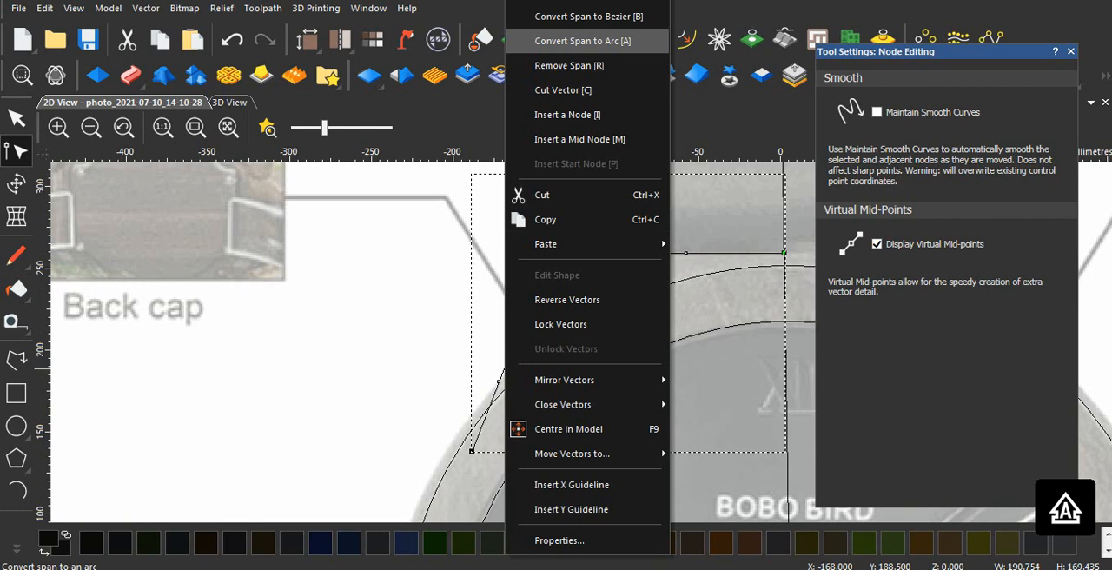
click(582, 41)
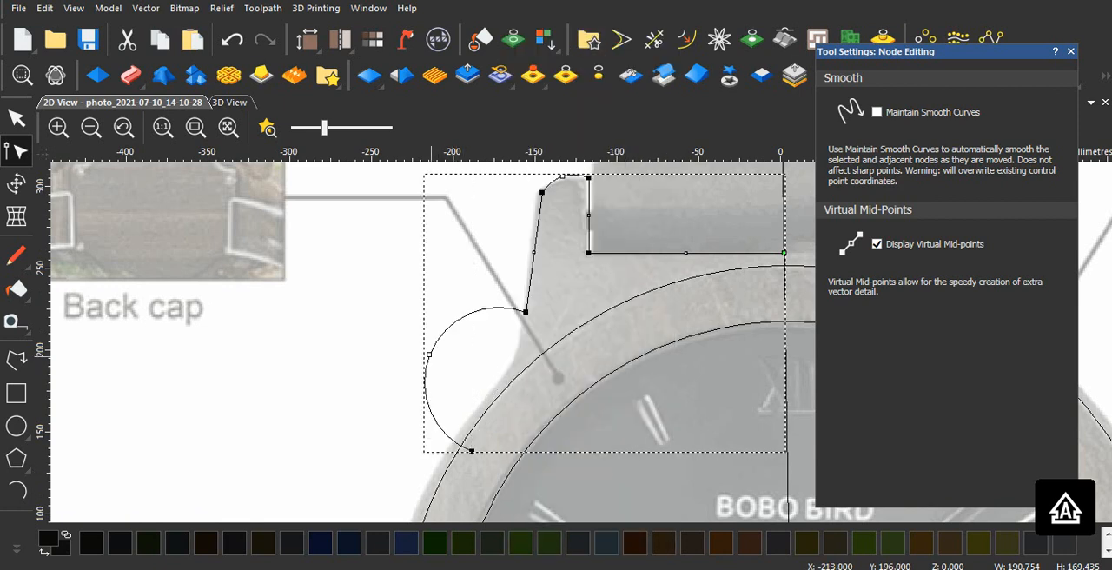
drag(428, 355, 503, 381)
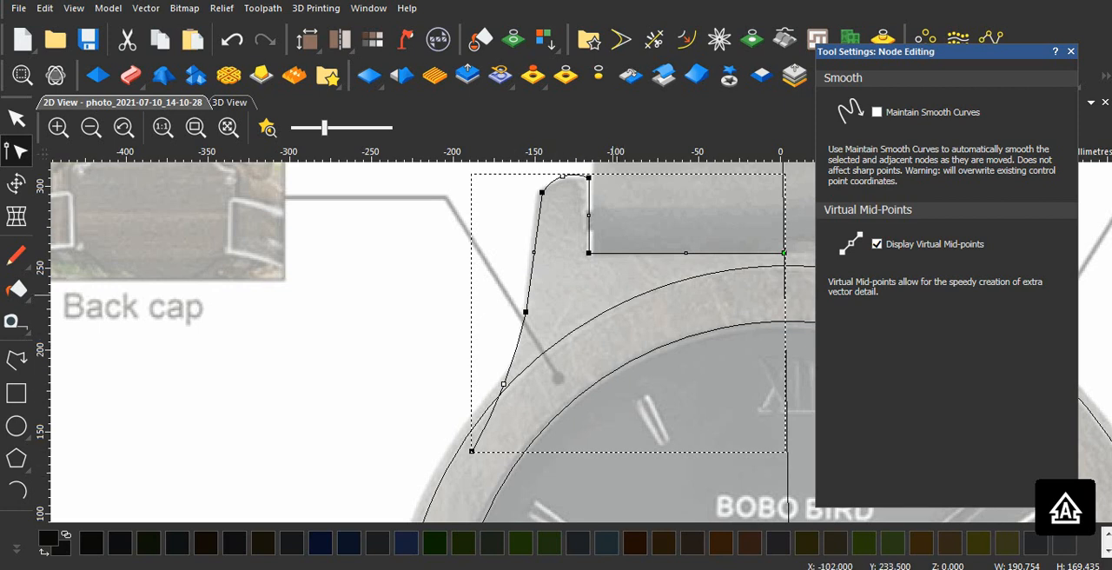
click(607, 289)
scroll(607, 289, down, 2)
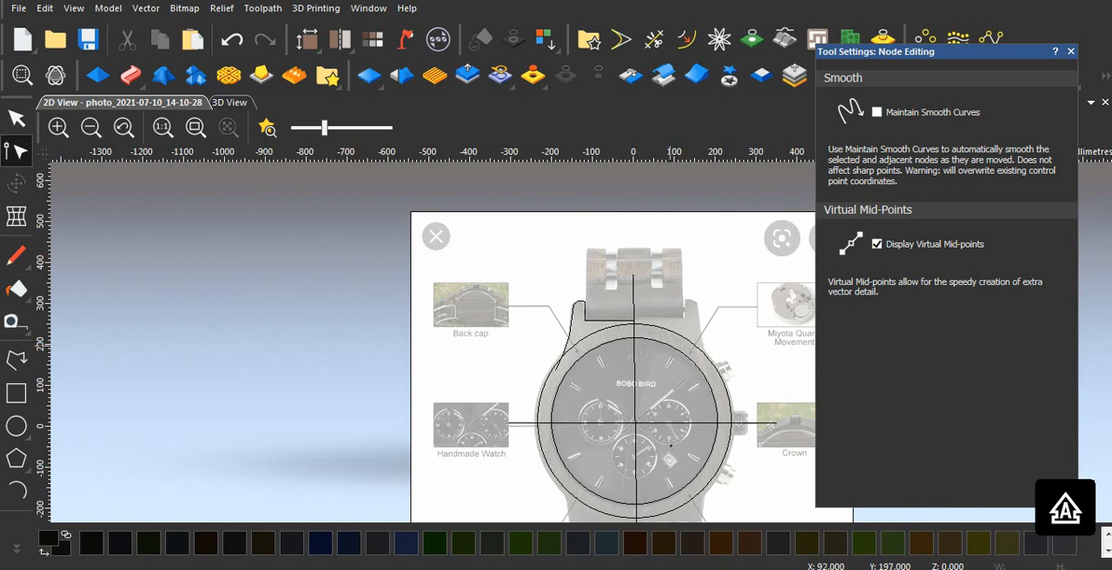
click(1071, 51)
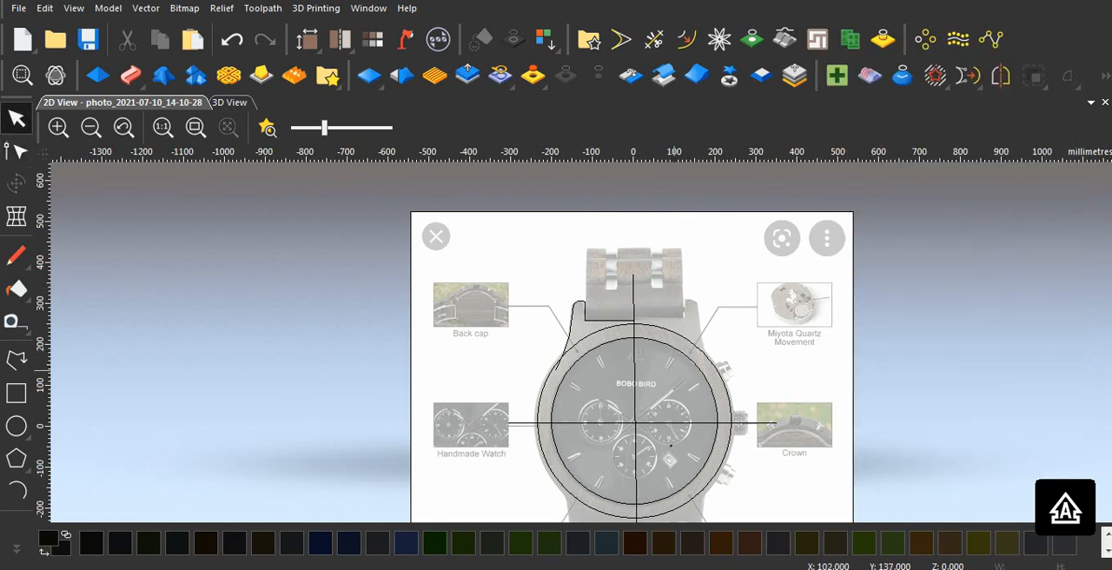
Step: Mirror a copy of the upper-left lug outline and the horizontal centre line to the bottom, keeping the originals
scroll(591, 343, up, 1)
scroll(585, 320, down, 1)
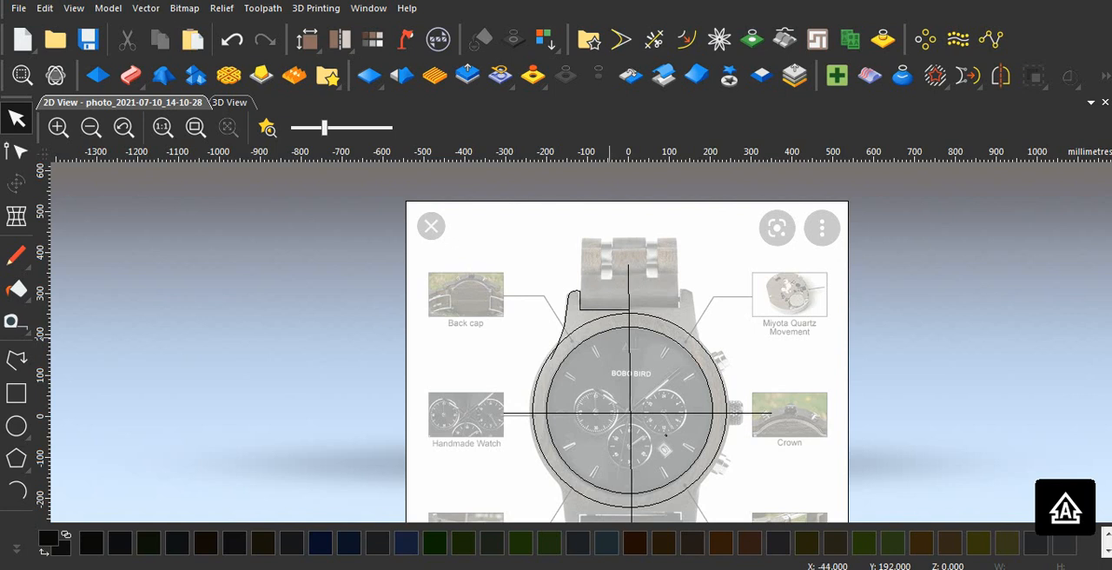
click(596, 311)
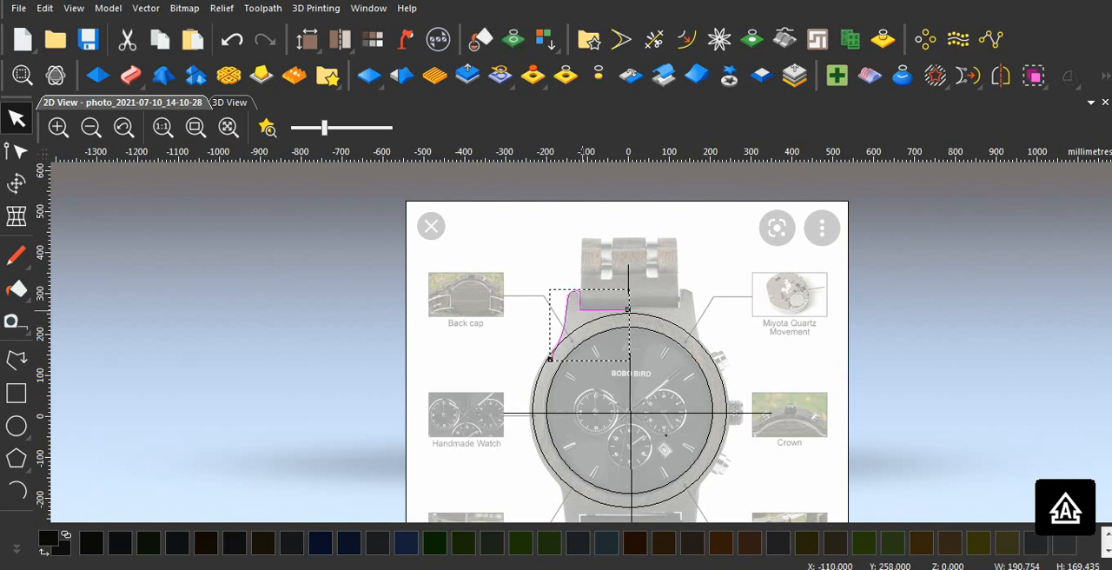
scroll(594, 389, down, 1)
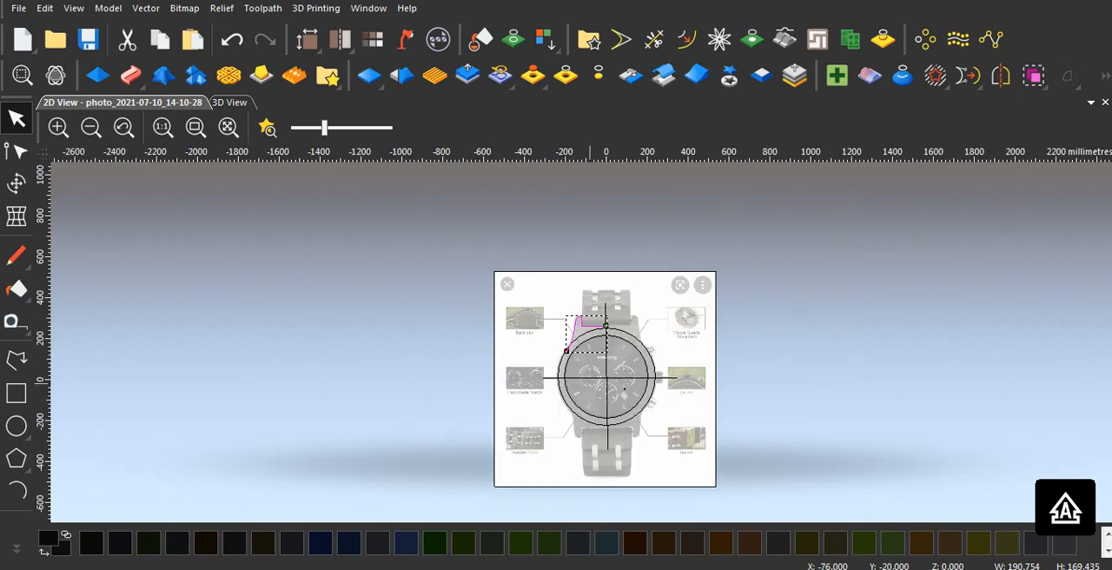
scroll(583, 357, down, 1)
scroll(584, 358, up, 2)
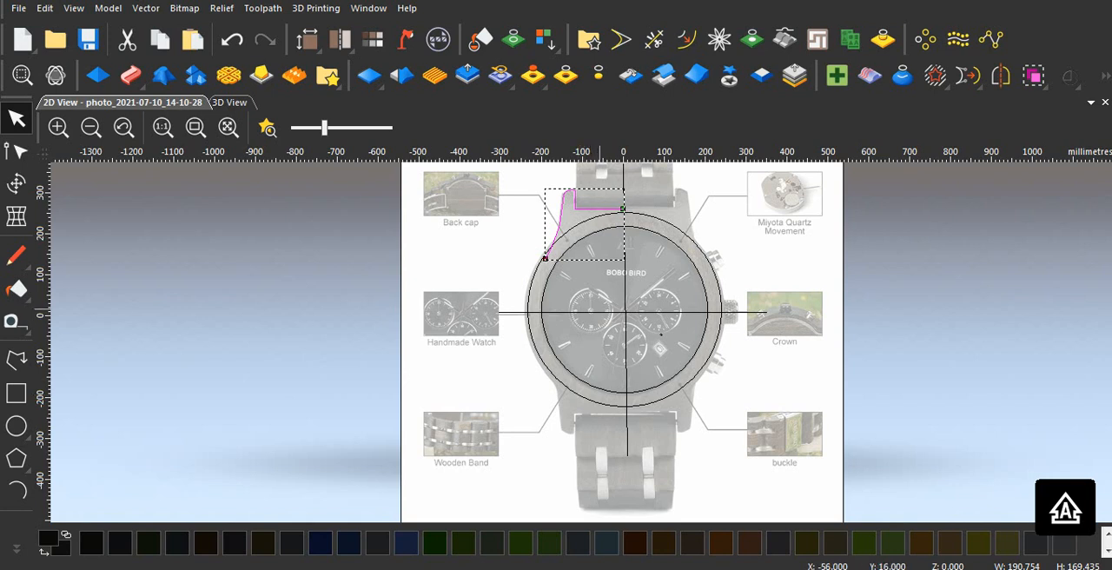
shift+click(602, 311)
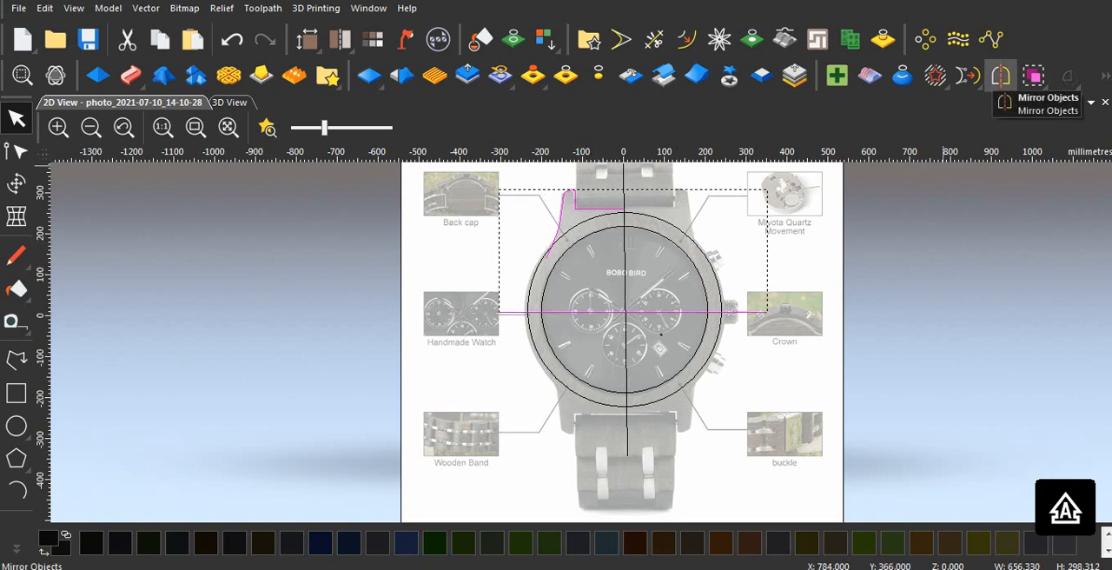
click(1001, 76)
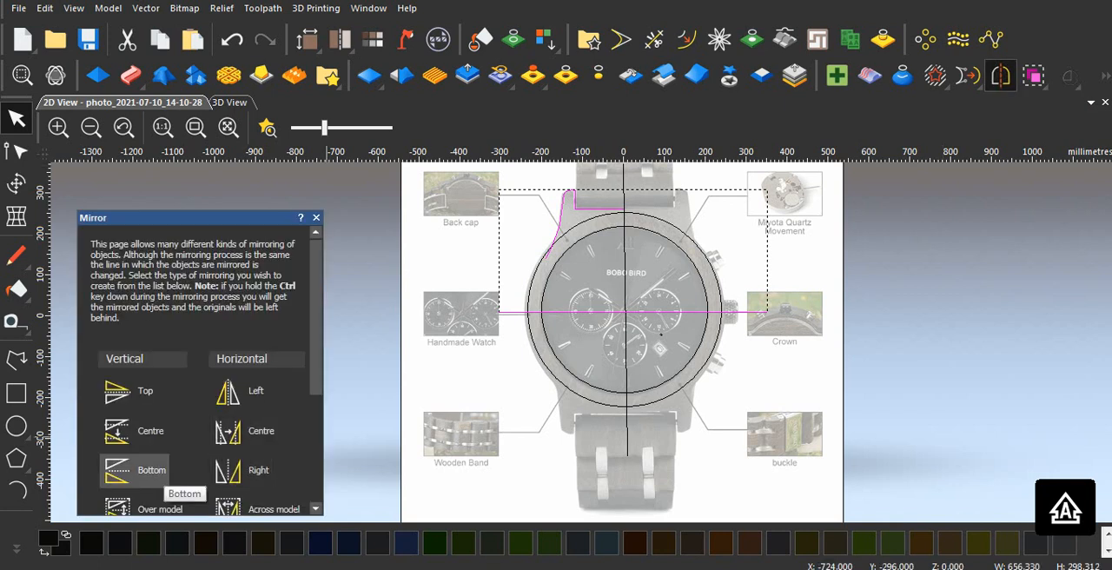
click(139, 470)
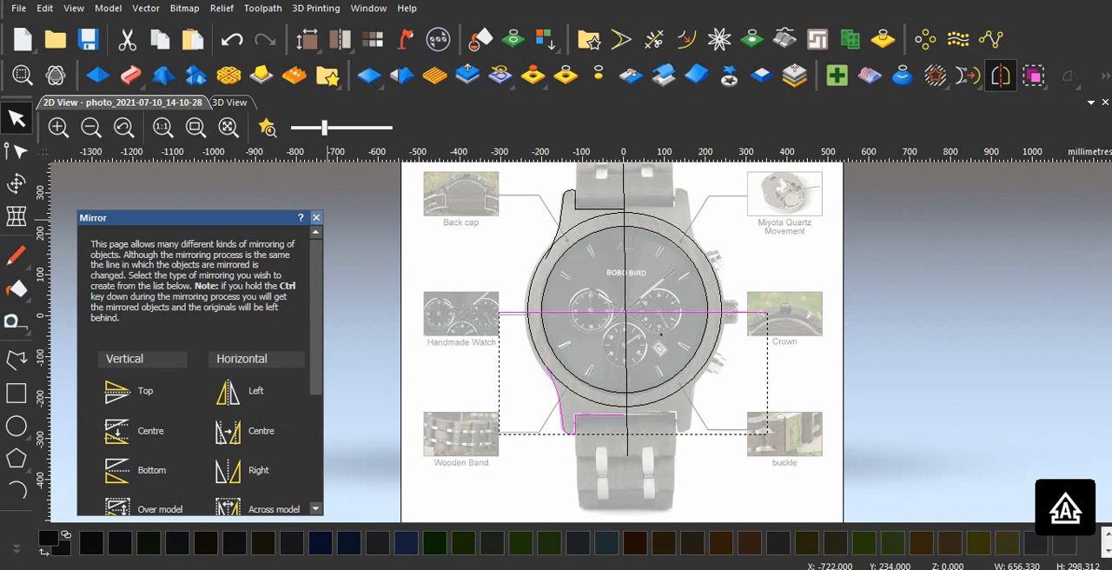
click(316, 217)
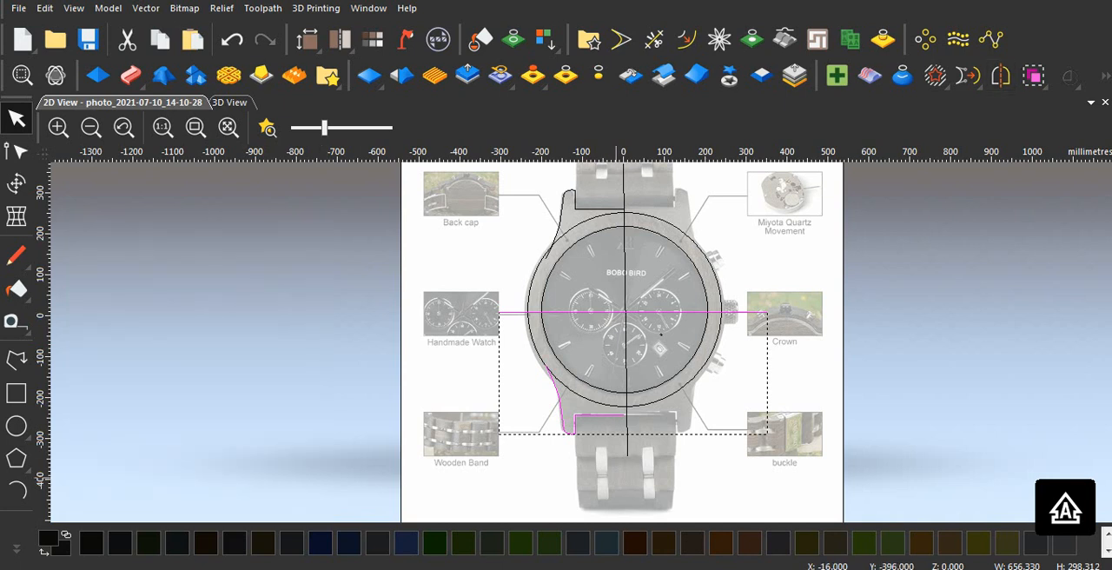
key(Escape)
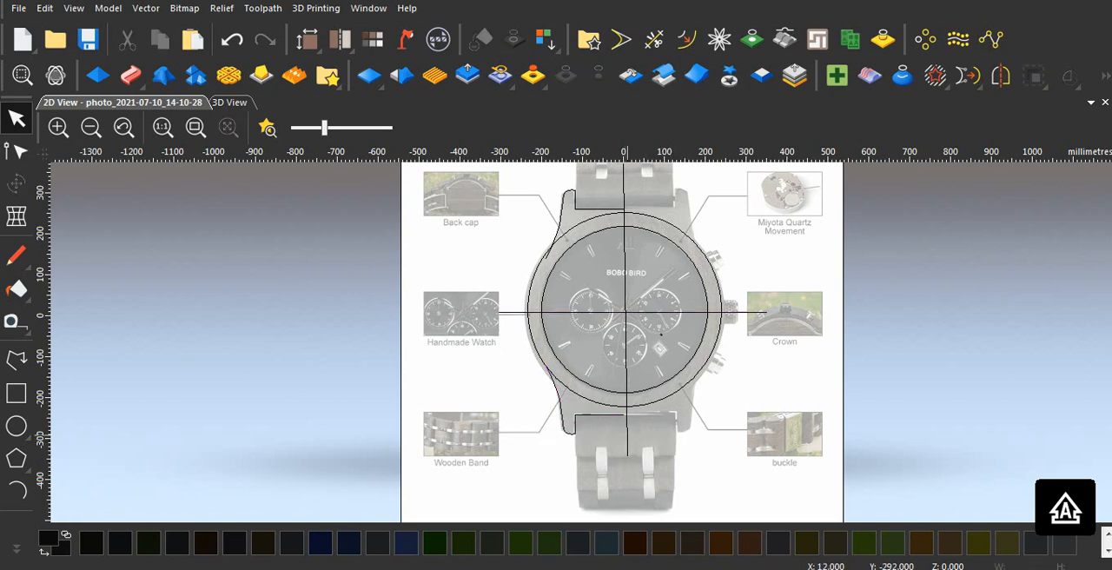
Step: Examine where the inner ends of the upper and lower lug outlines meet the vertical centre line
scroll(624, 420, up, 4)
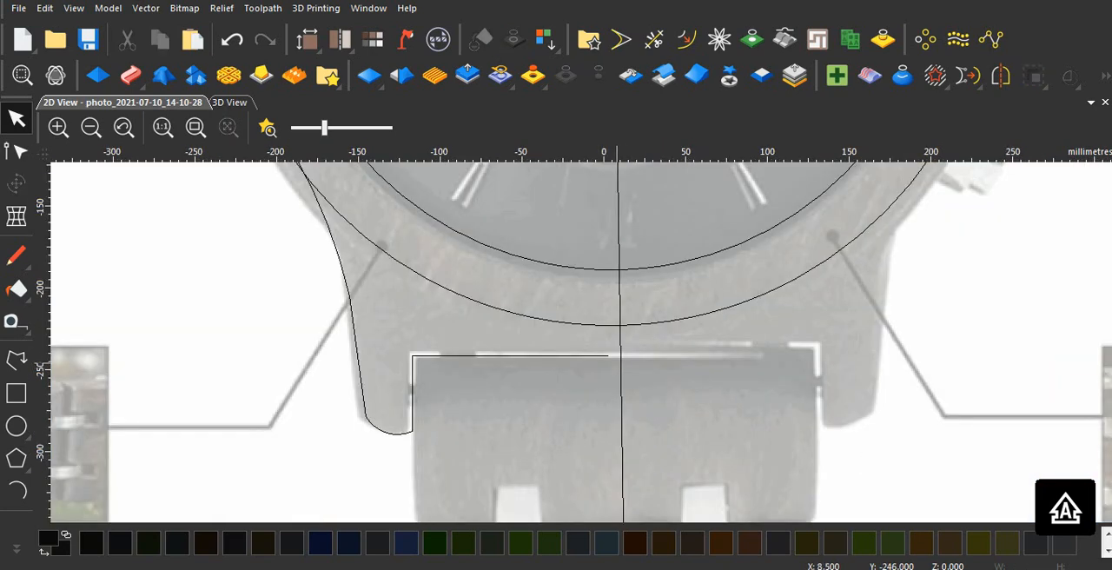
scroll(617, 362, down, 2)
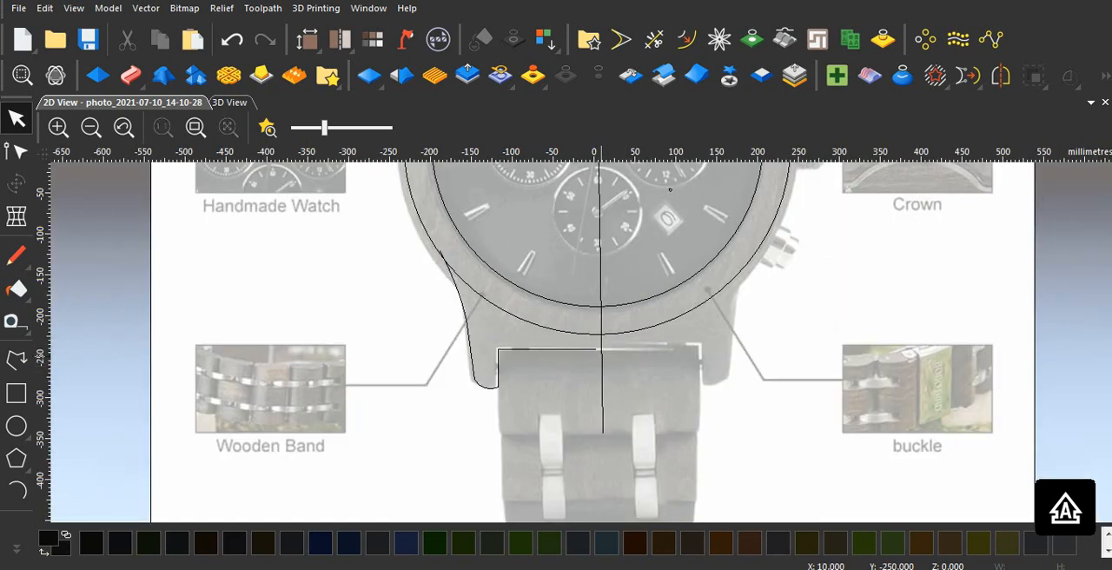
scroll(600, 351, up, 2)
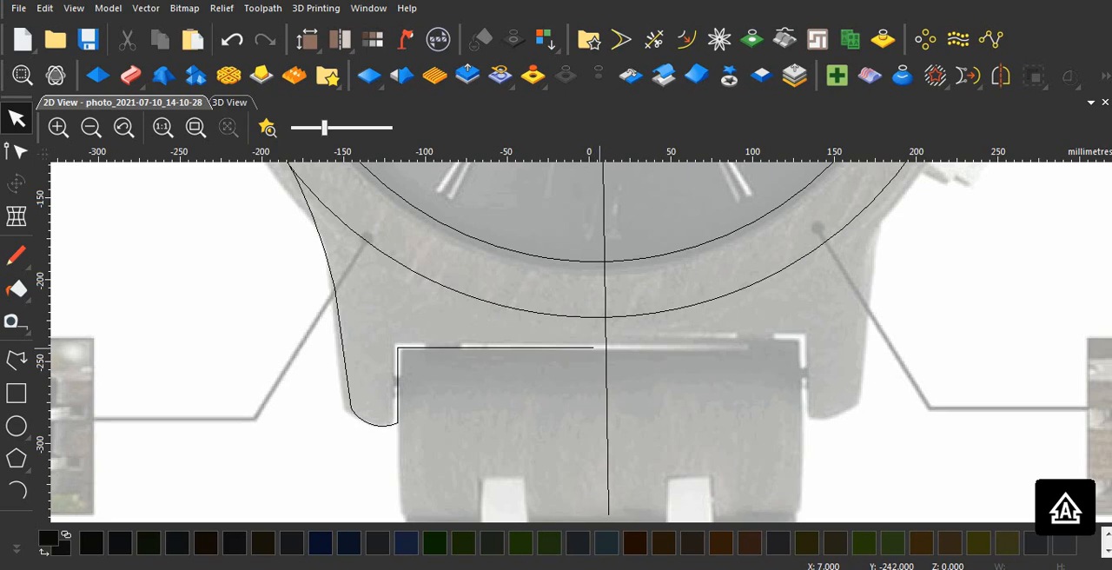
scroll(604, 348, down, 2)
scroll(592, 200, up, 1)
scroll(594, 213, down, 2)
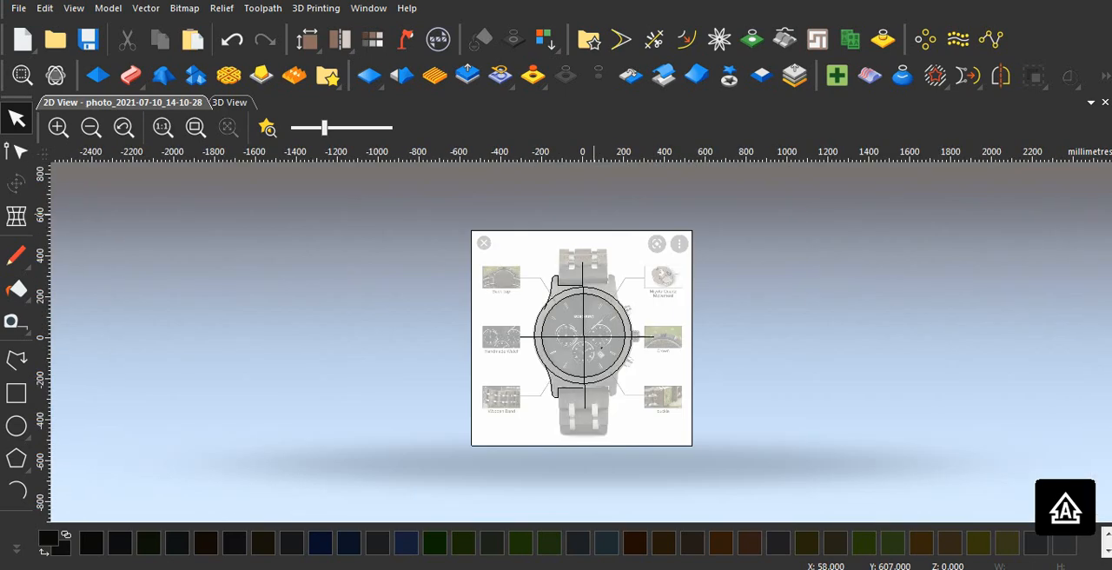
scroll(593, 263, up, 3)
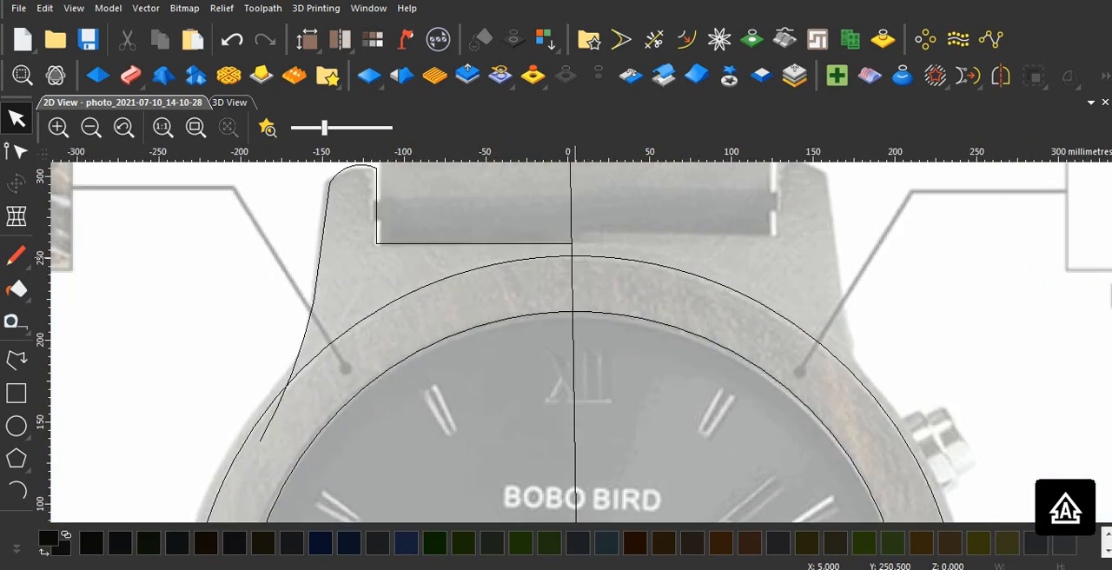
scroll(576, 258, down, 3)
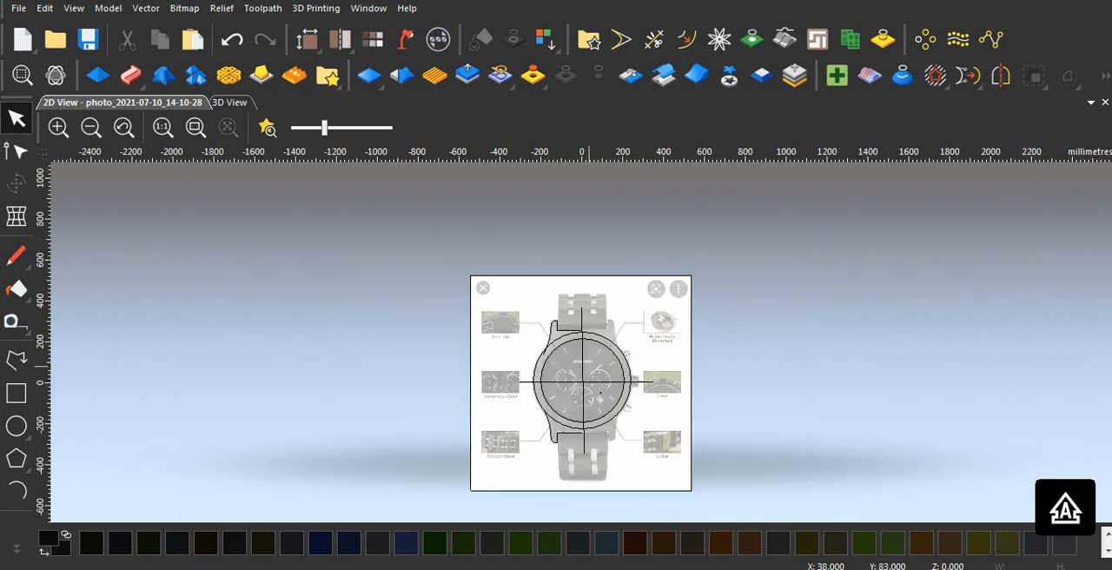
Step: Node-edit the vertical centre line, moving its lower end left so the line passes through the lower lug outline's inner endpoint
click(583, 365)
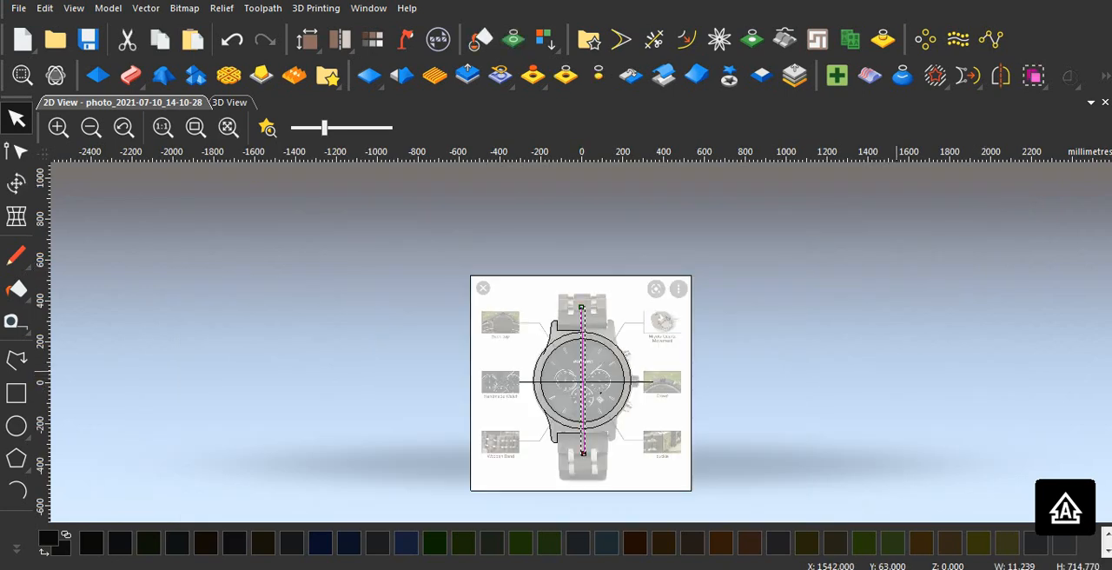
scroll(585, 355, up, 2)
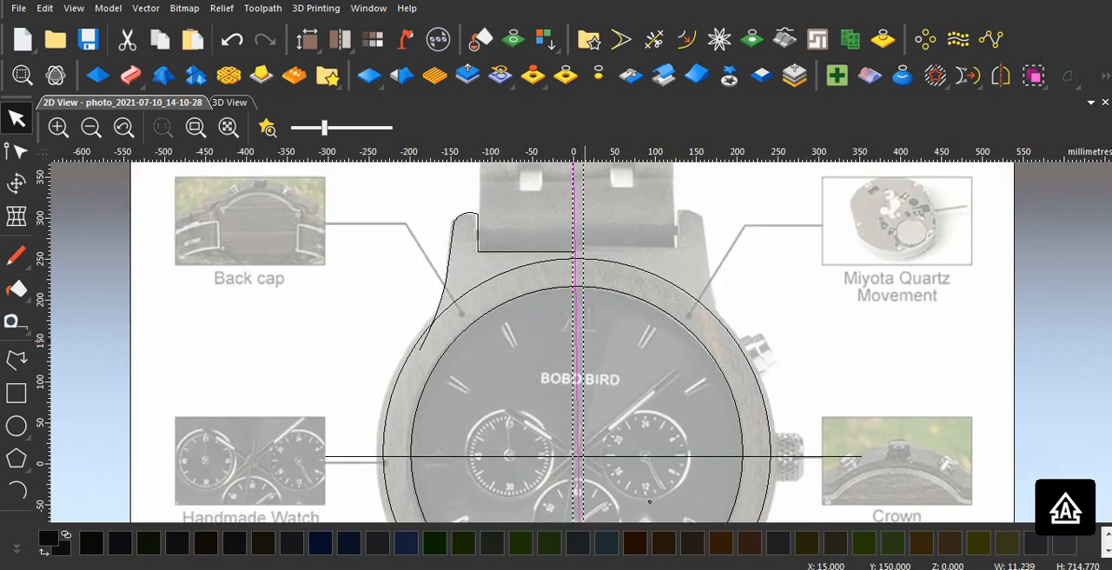
scroll(577, 248, down, 2)
scroll(577, 247, up, 7)
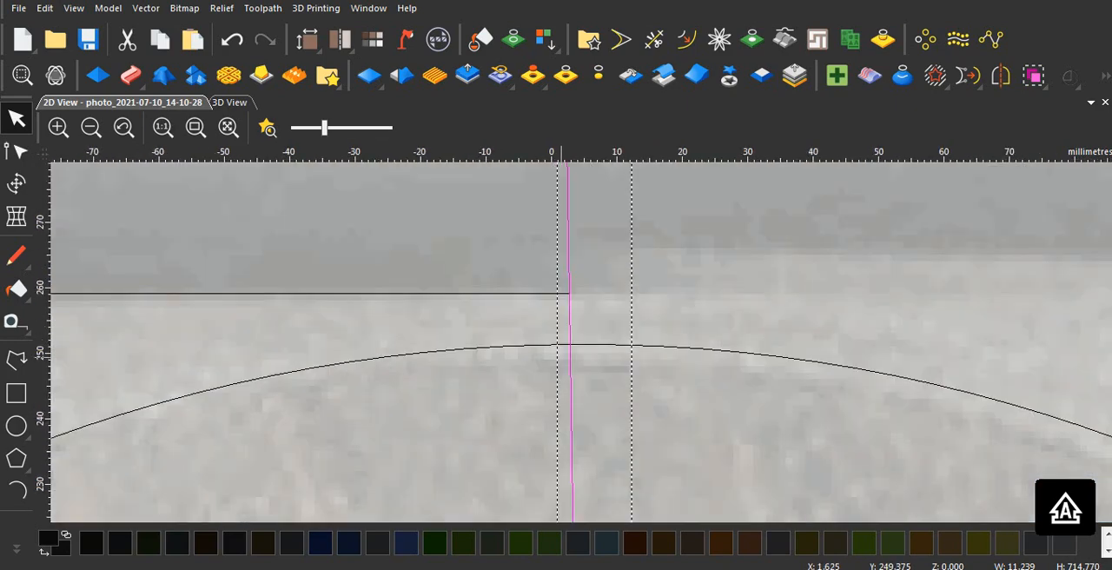
scroll(562, 356, down, 9)
scroll(589, 395, up, 3)
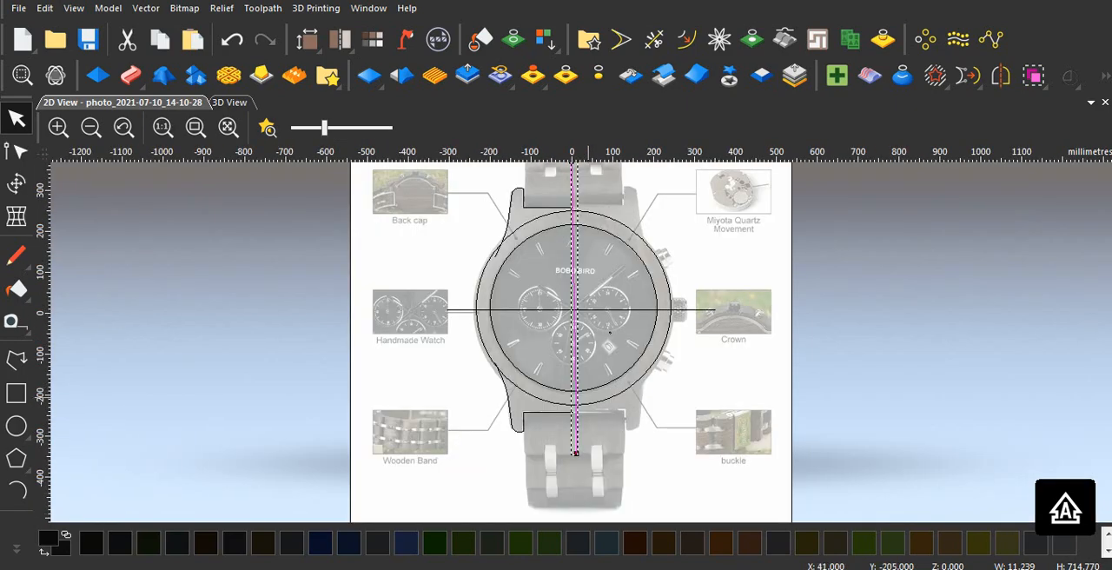
scroll(582, 396, up, 4)
scroll(566, 399, down, 2)
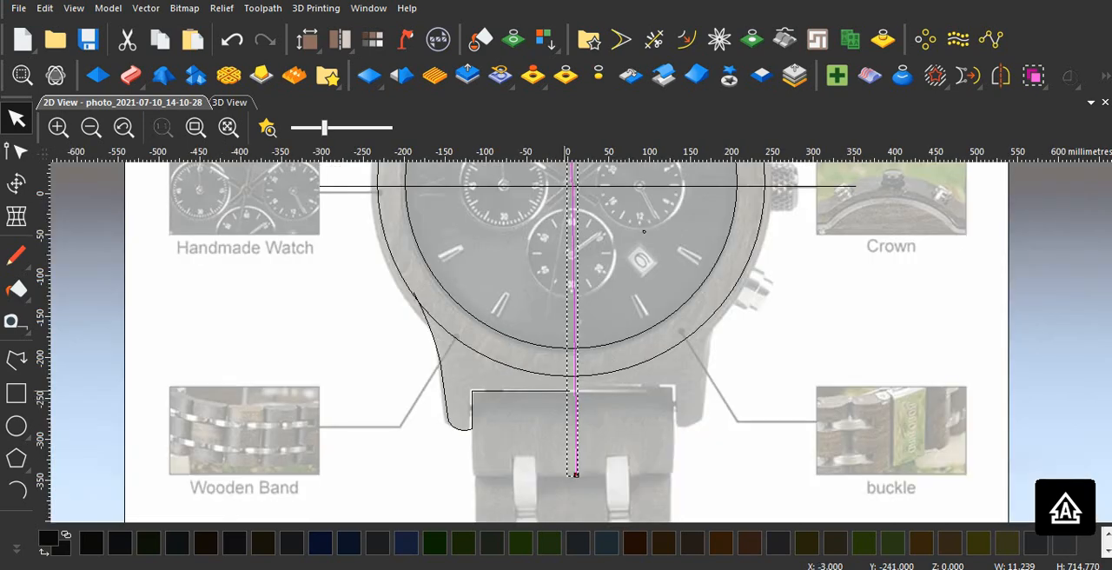
scroll(569, 424, up, 4)
scroll(605, 336, down, 2)
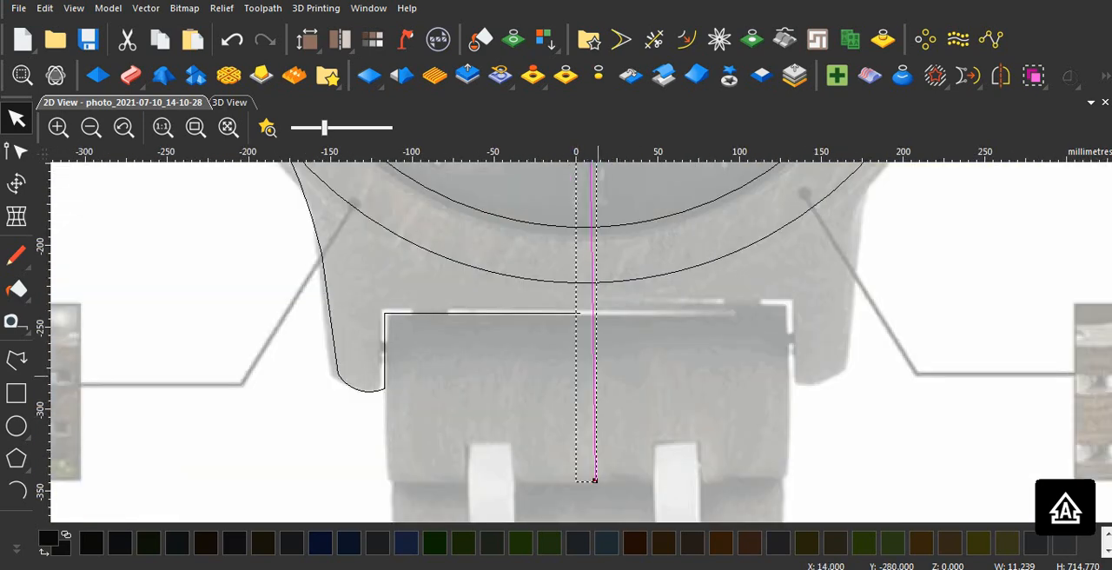
key(n)
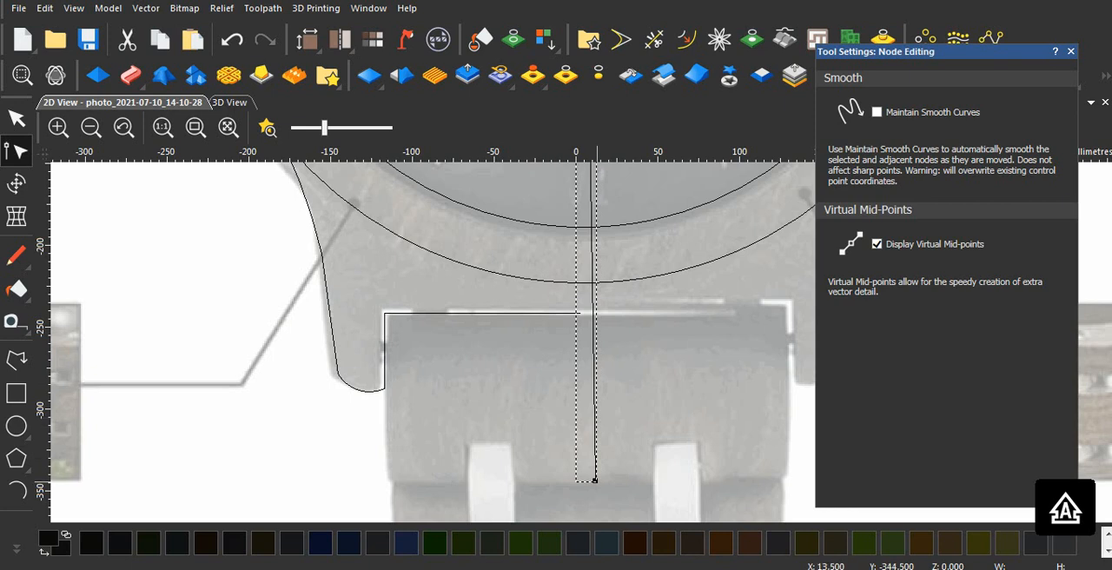
drag(595, 478, 581, 487)
click(648, 461)
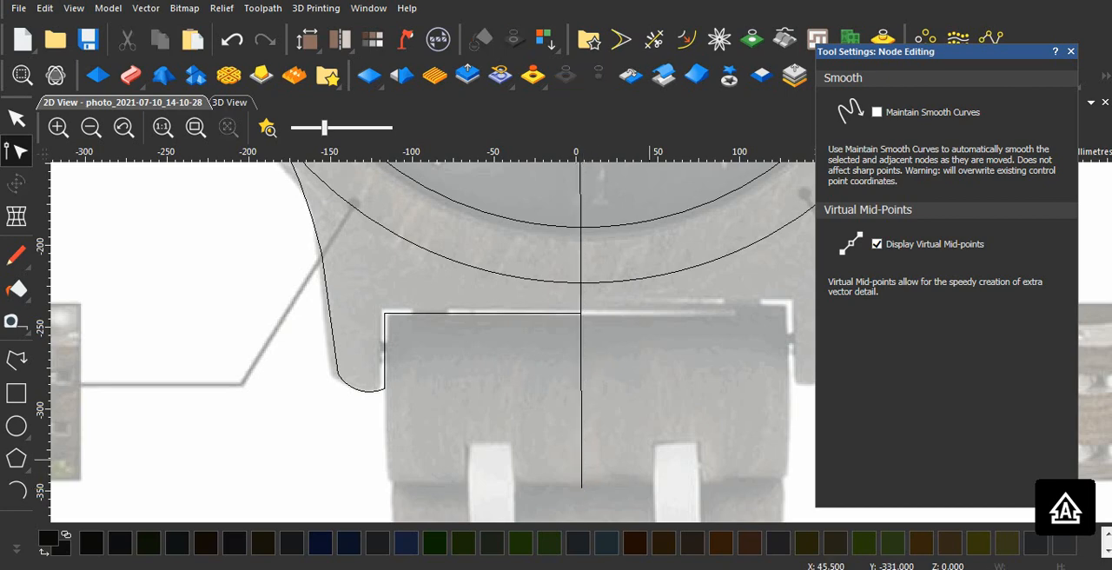
scroll(648, 454, down, 3)
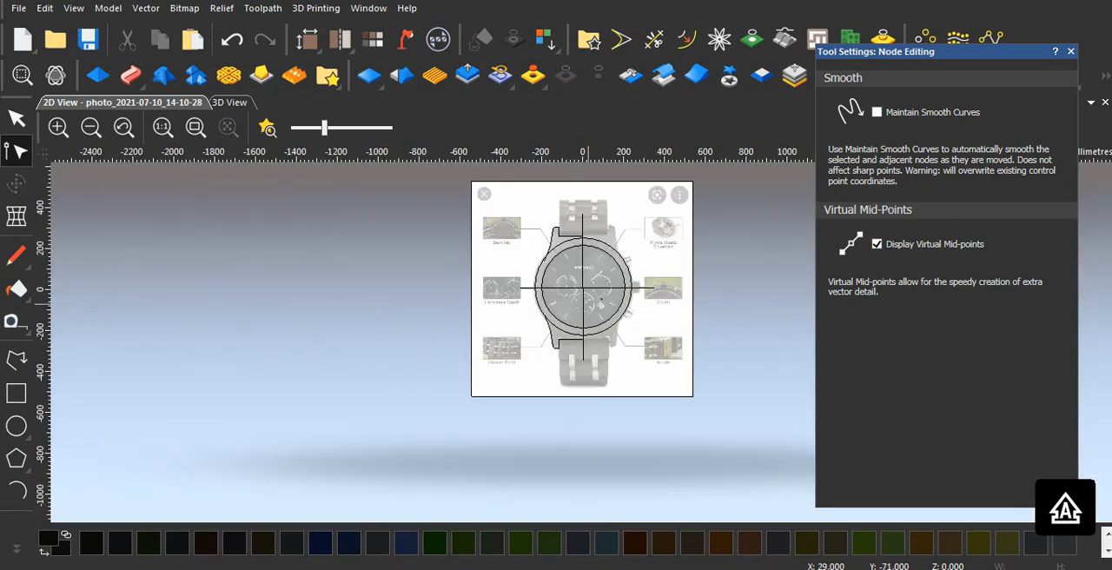
scroll(602, 299, up, 5)
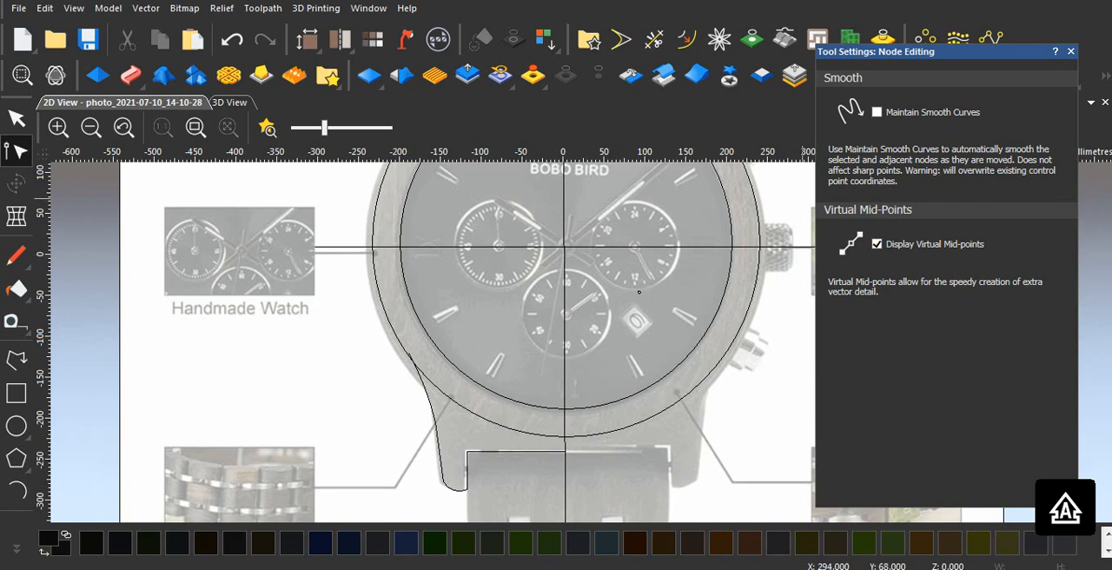
key(Escape)
Step: Mirror copies of both left lug outlines and the vertical centre line to the right, keeping the originals
scroll(583, 344, down, 5)
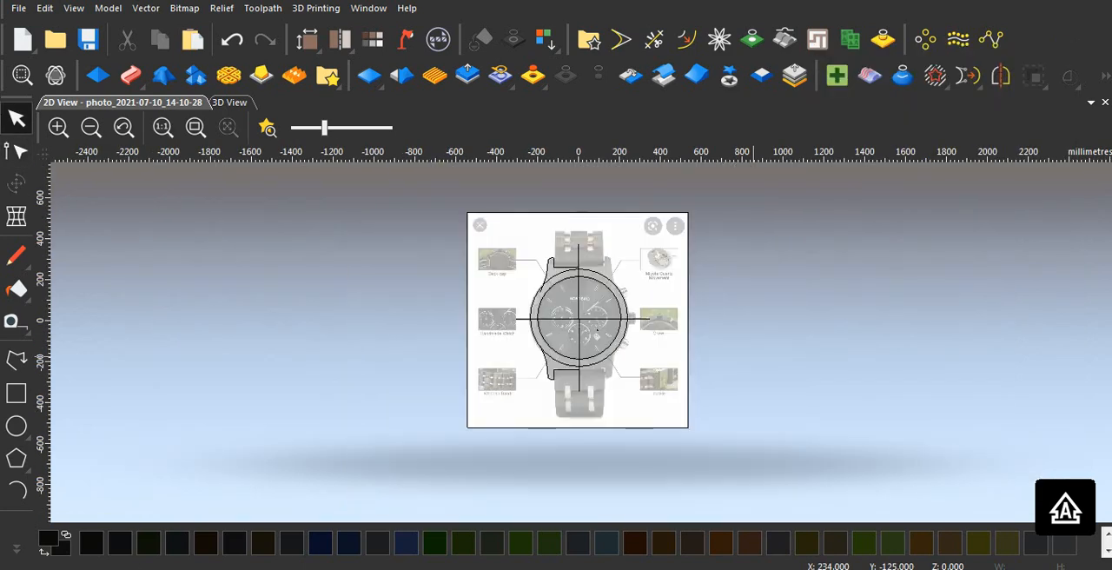
click(557, 370)
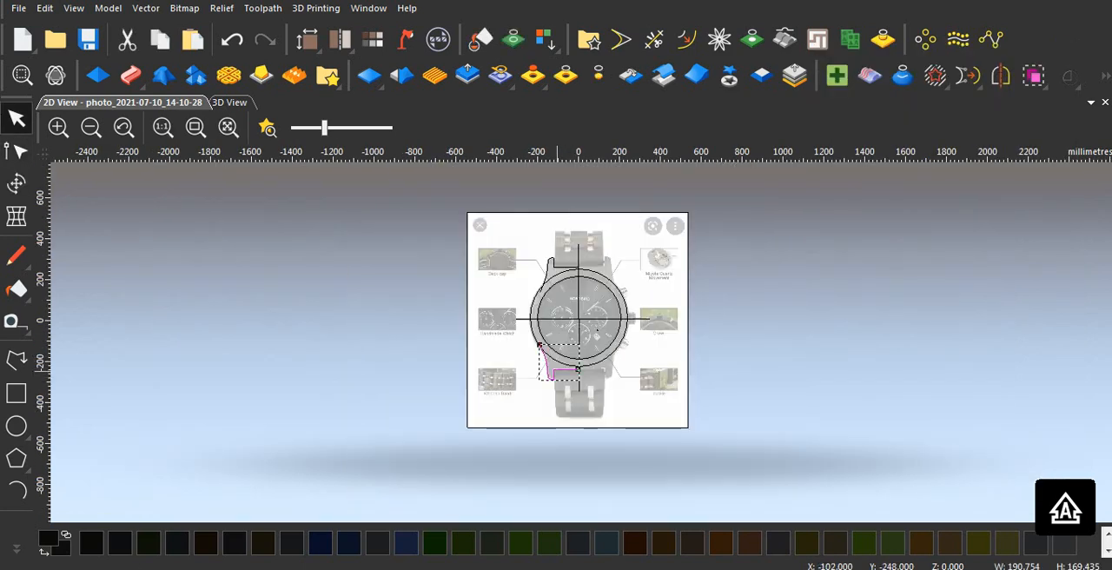
shift+click(554, 265)
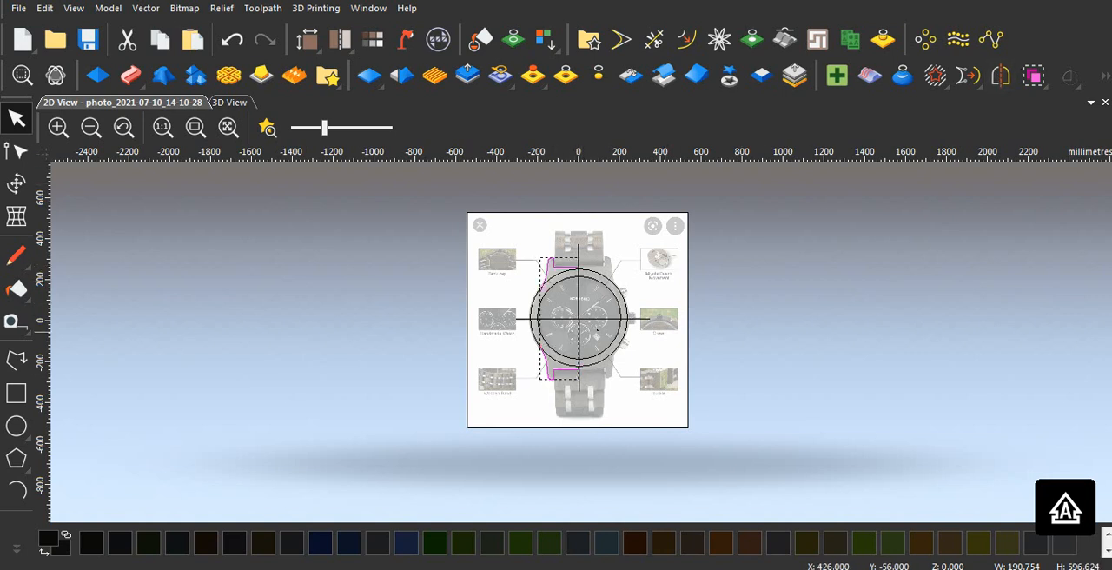
shift+click(577, 295)
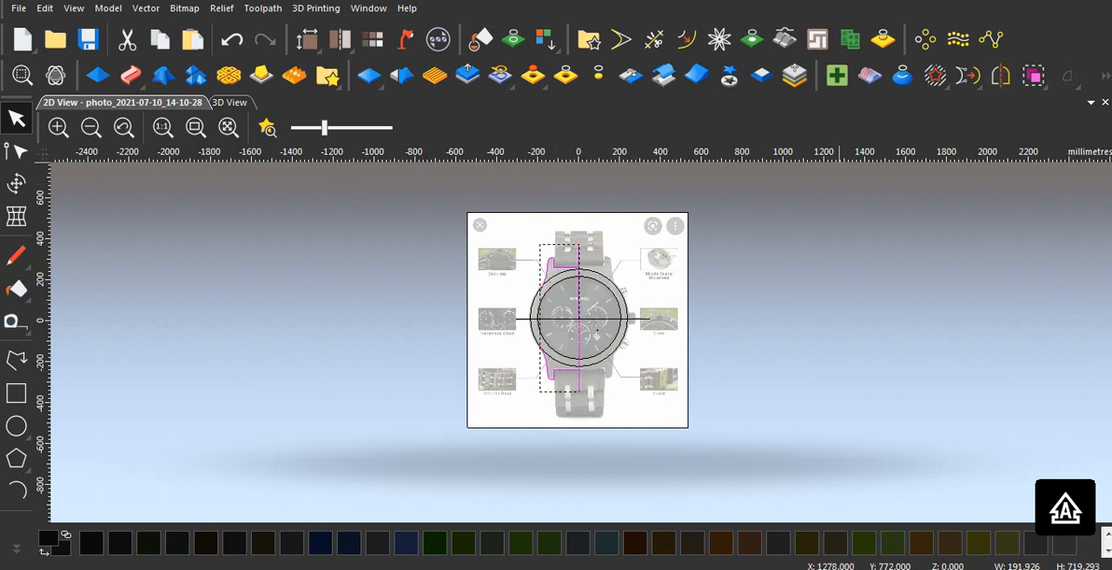
click(1001, 75)
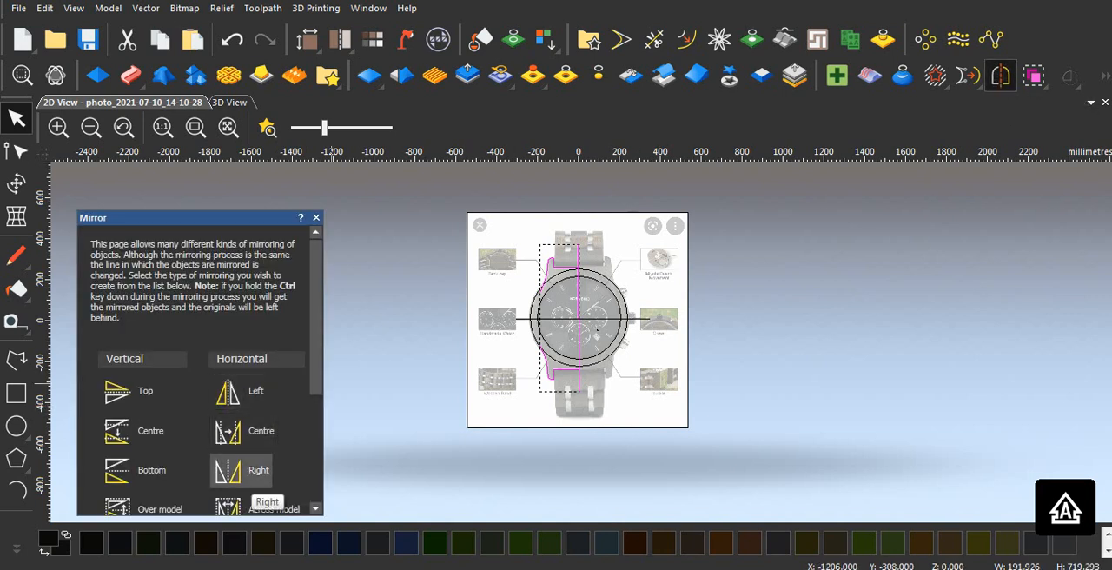
click(241, 470)
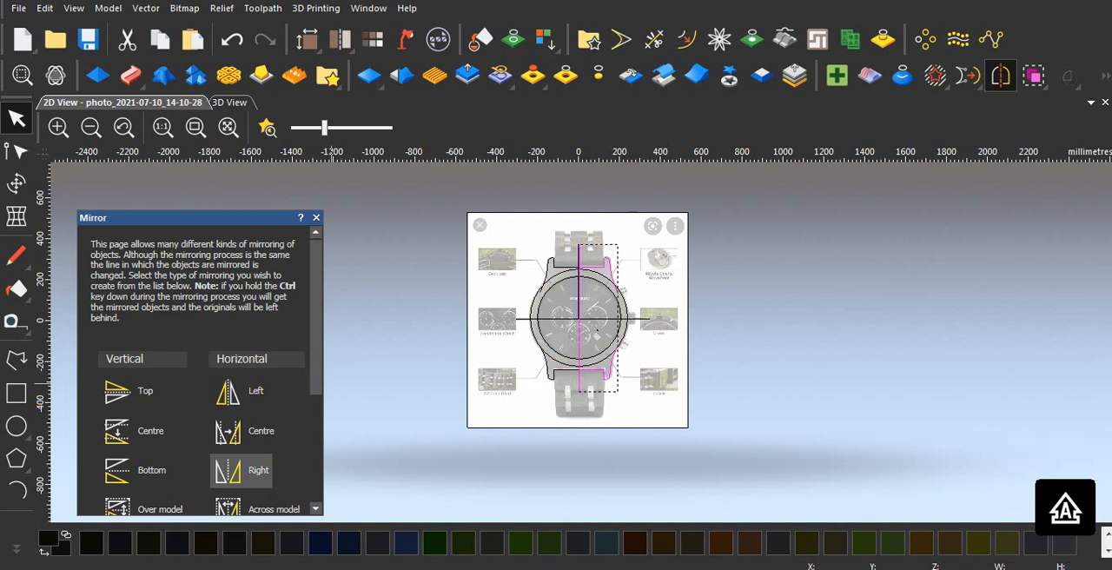
click(316, 217)
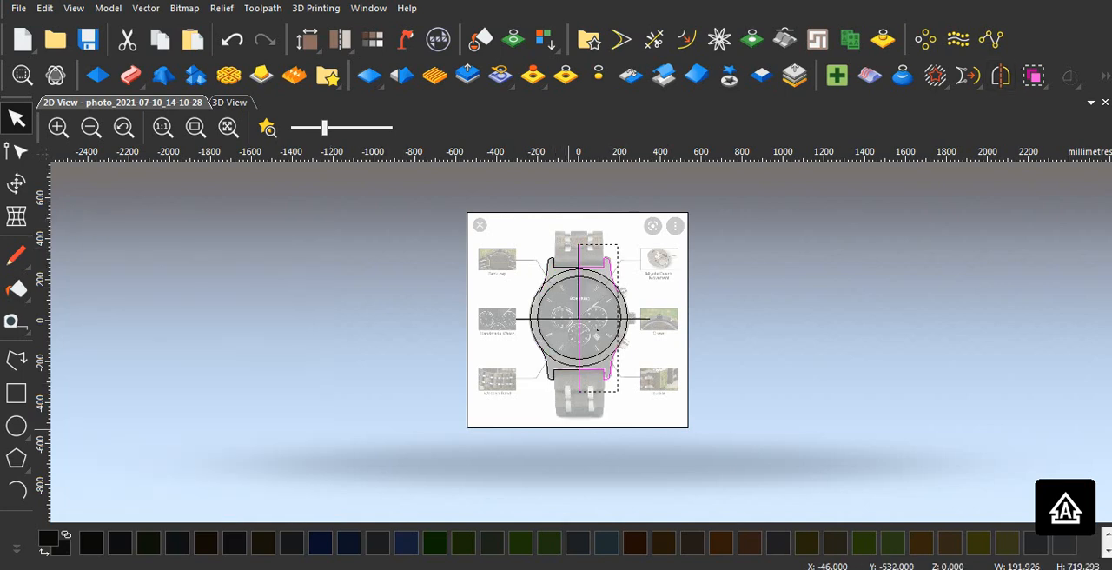
Step: Deselect the mirrored vectors and inspect the right lug outlines and vertical centre line against the watch photo
scroll(587, 385, up, 2)
scroll(588, 207, down, 1)
scroll(588, 209, up, 2)
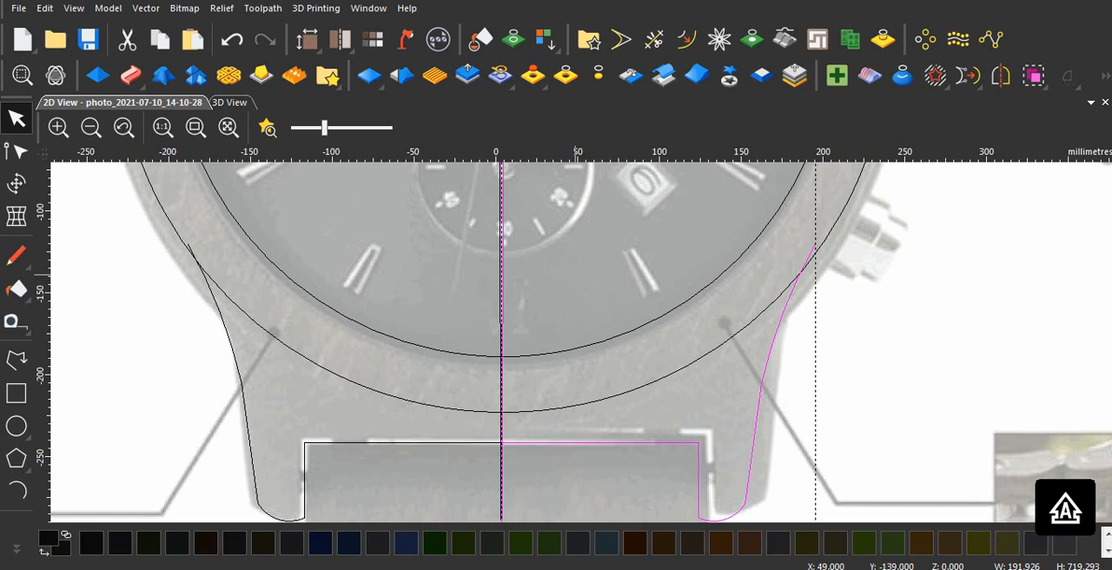
click(577, 274)
scroll(576, 274, down, 3)
scroll(577, 273, up, 3)
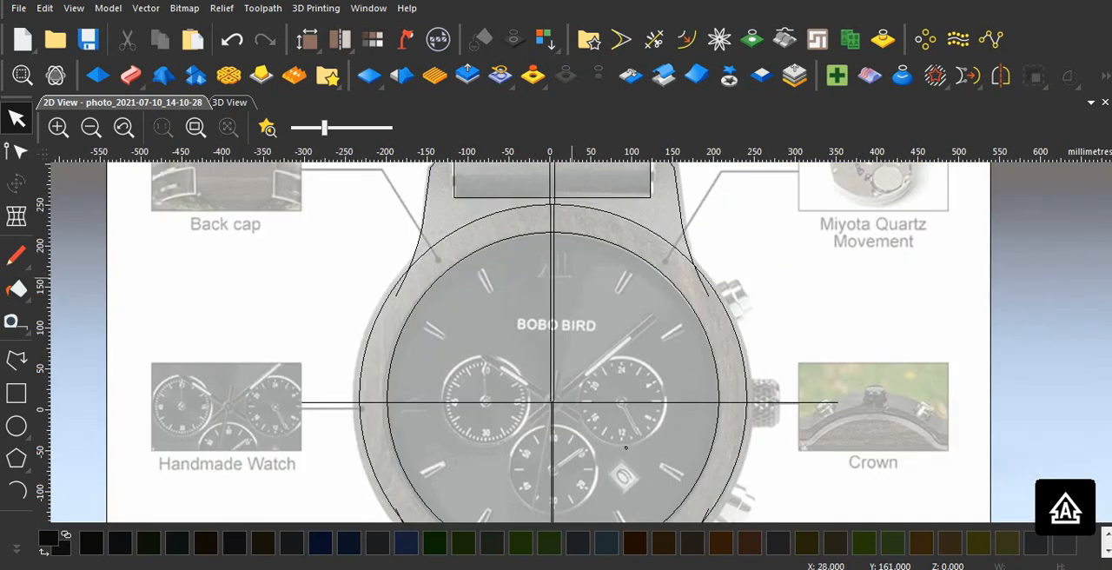
scroll(574, 313, down, 1)
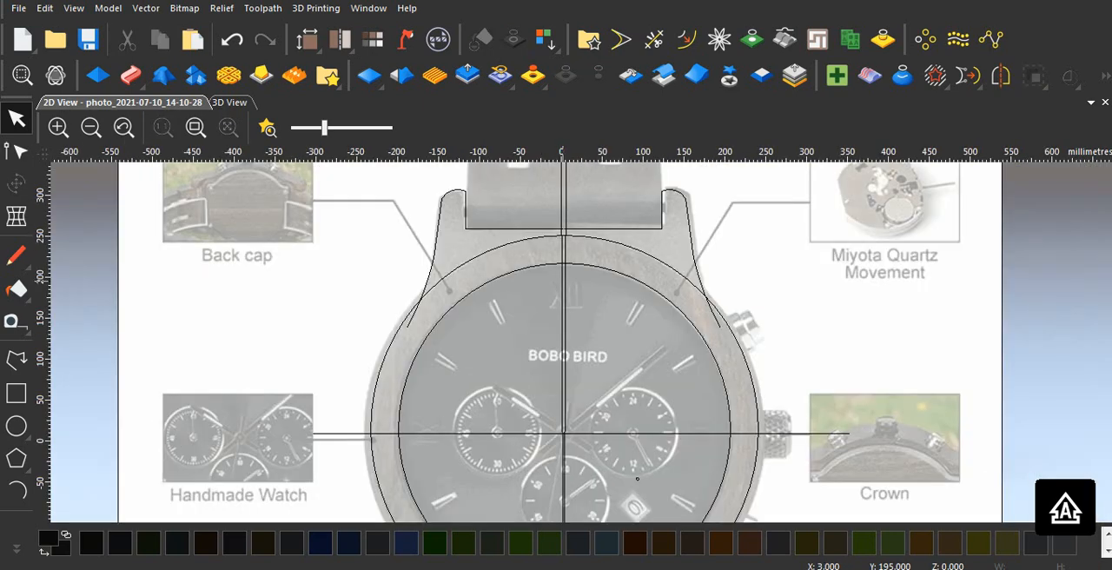
Step: Undo the mirrored copies of the lug outlines and centre line, and check where the upper left lug outline meets the vertical centre line
scroll(563, 261, up, 2)
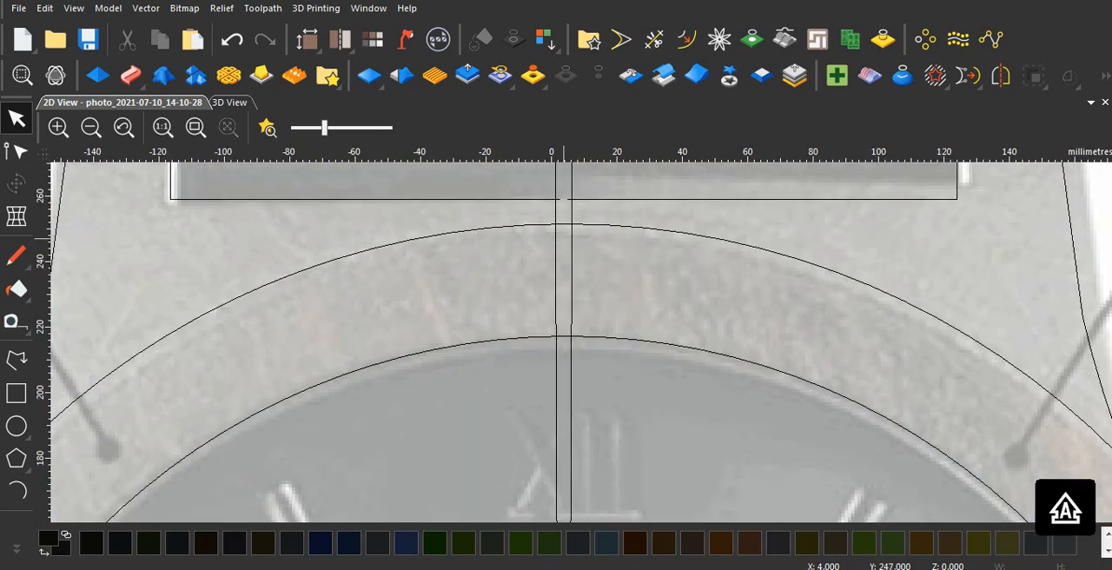
key(ctrl+z)
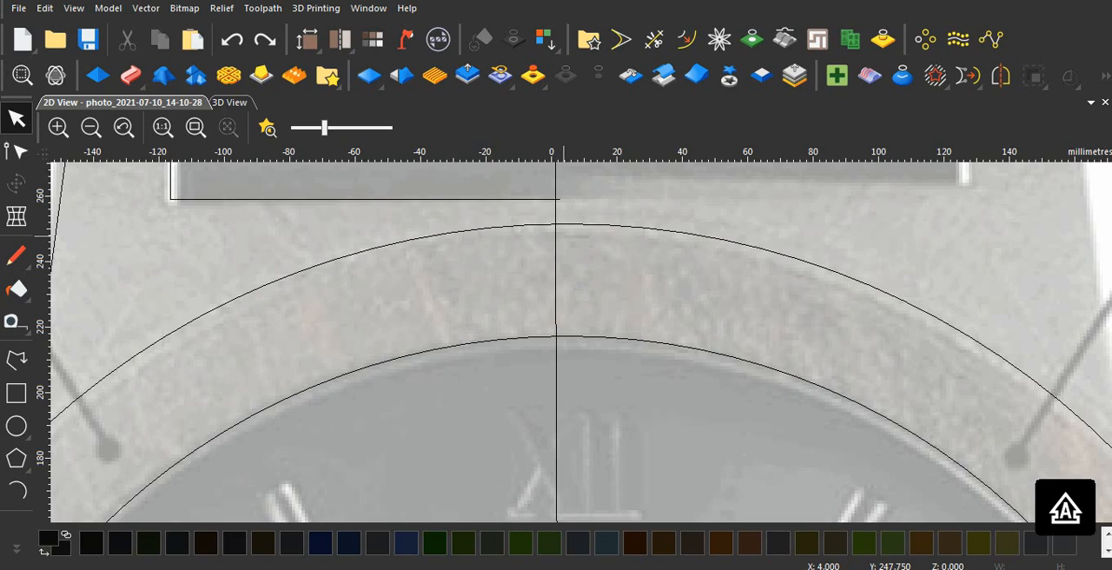
scroll(565, 236, down, 2)
scroll(579, 281, up, 2)
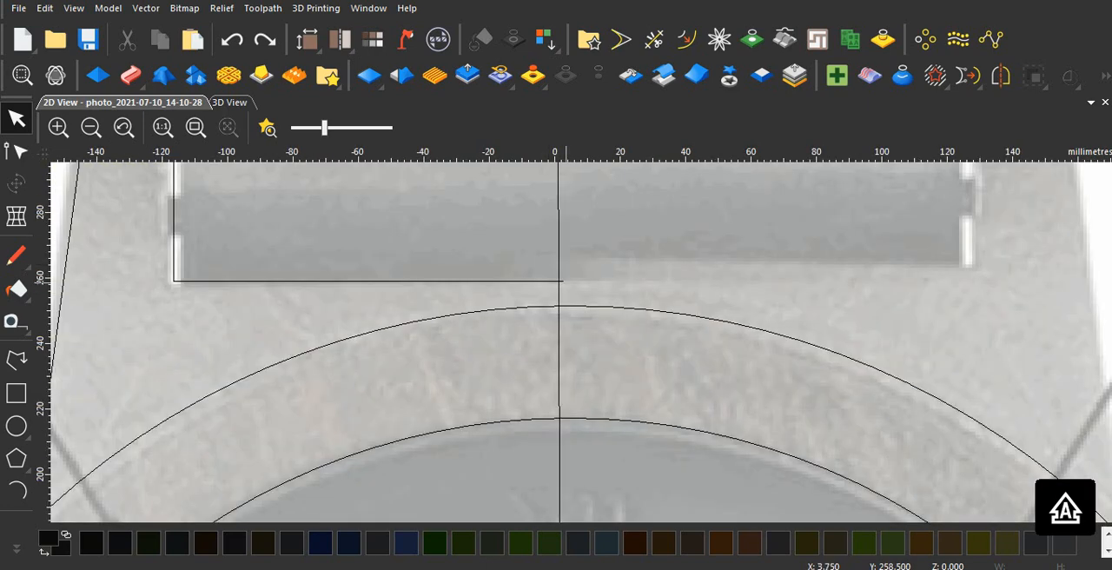
scroll(566, 283, down, 1)
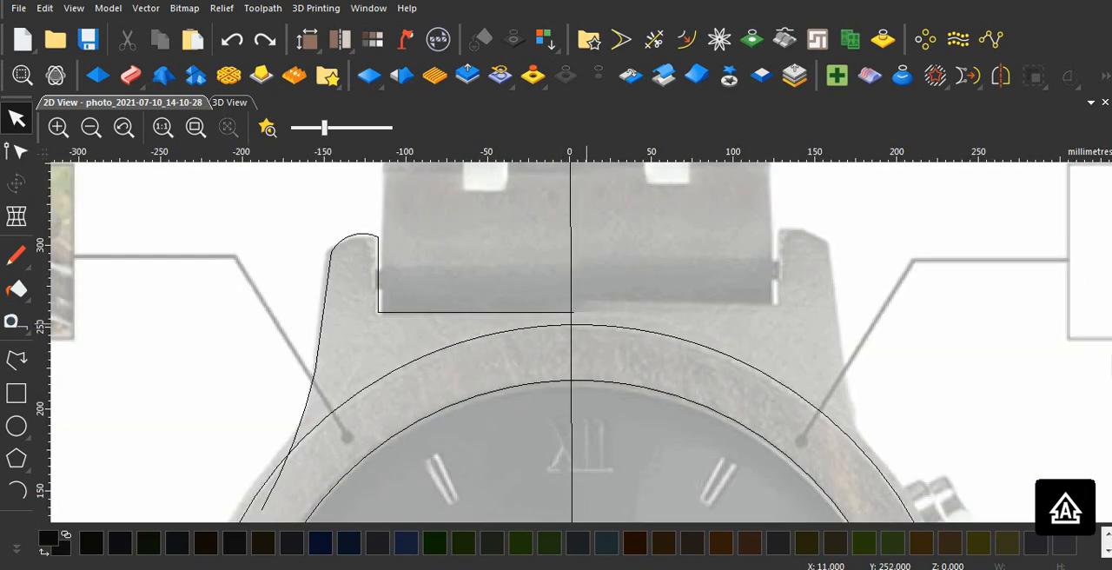
scroll(577, 305, up, 3)
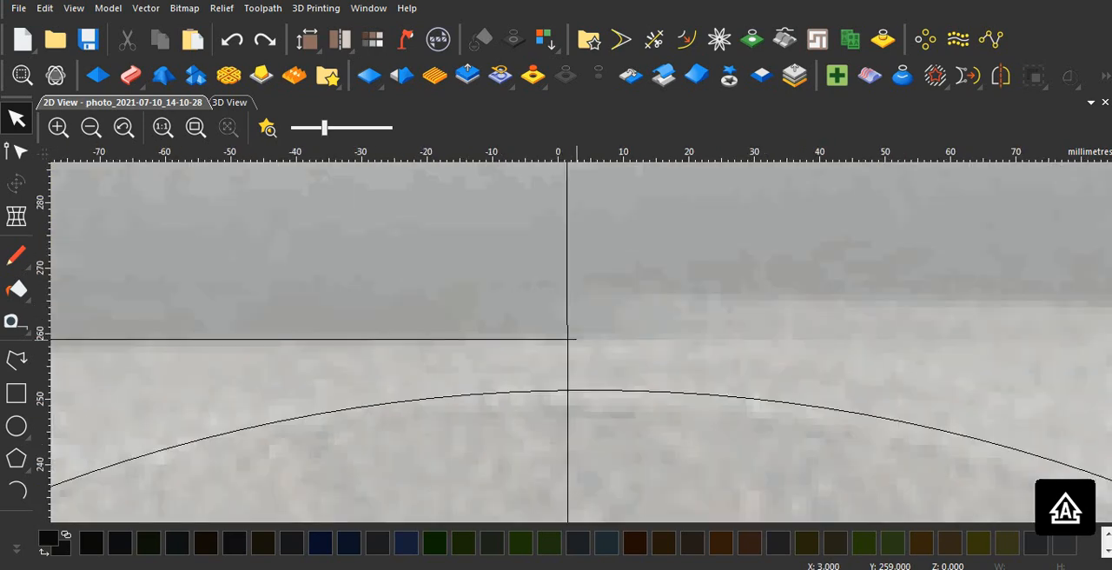
Step: Undo the node edit that moved the lower end of the vertical centre line
scroll(577, 305, down, 8)
scroll(602, 404, down, 1)
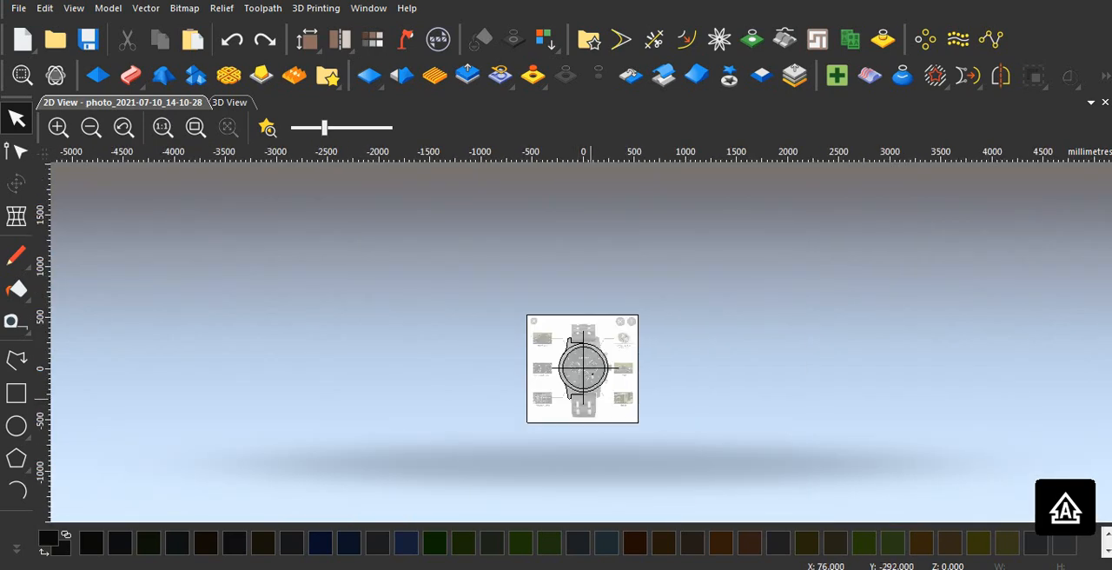
scroll(599, 302, up, 2)
scroll(570, 388, up, 2)
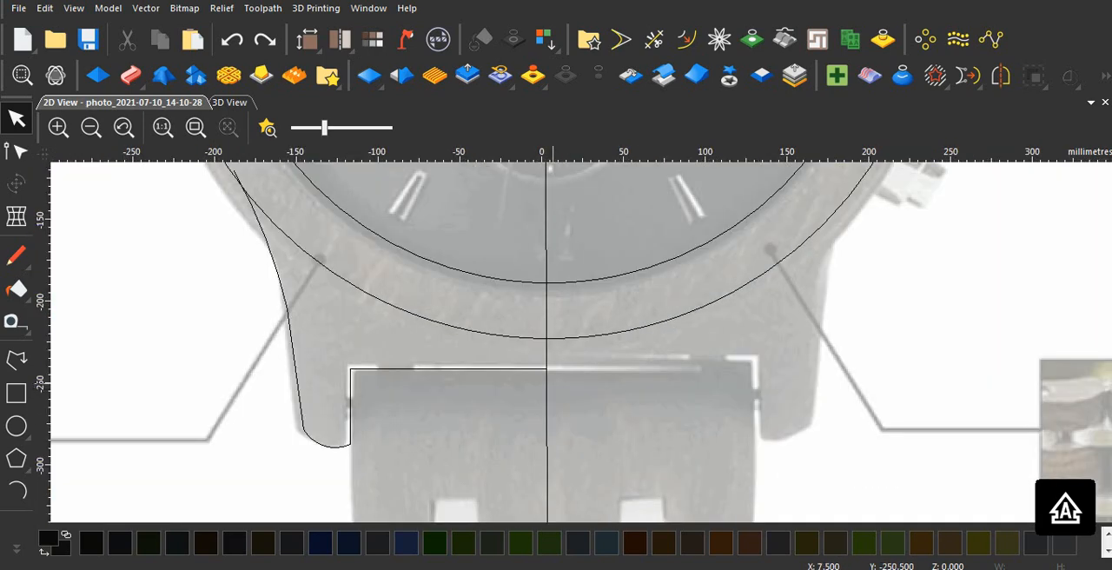
key(ctrl+z)
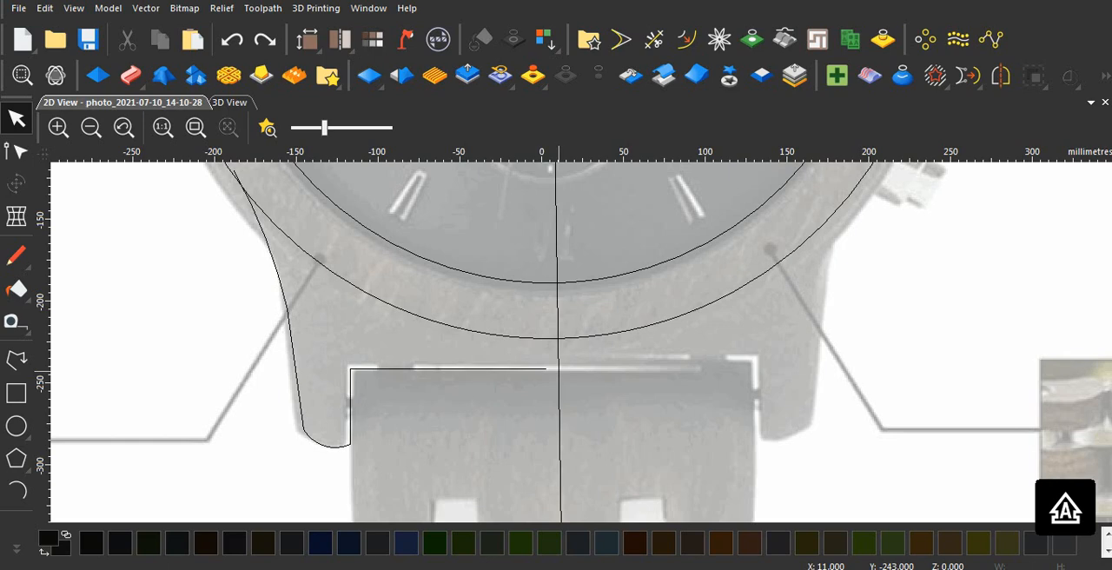
Step: Examine where the upper and lower left lug outlines end relative to the vertical centre line
scroll(560, 371, down, 3)
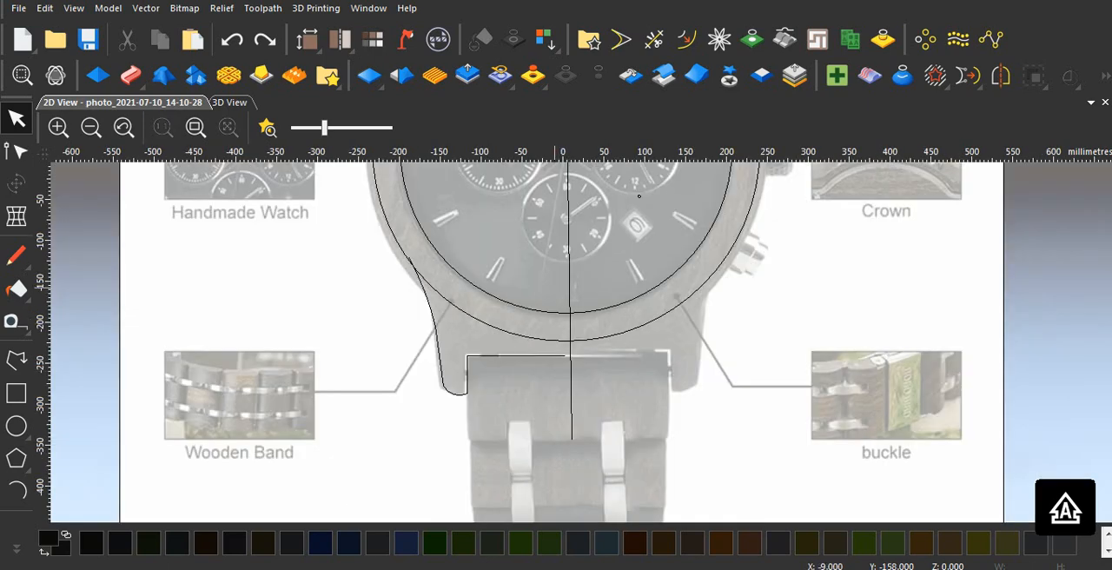
scroll(582, 278, up, 3)
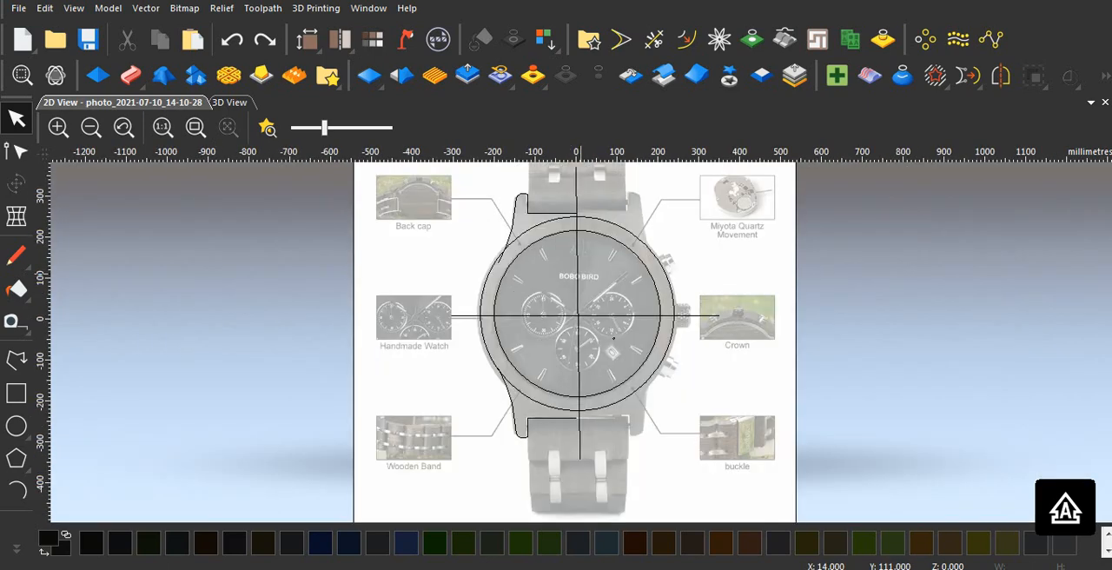
scroll(582, 271, down, 2)
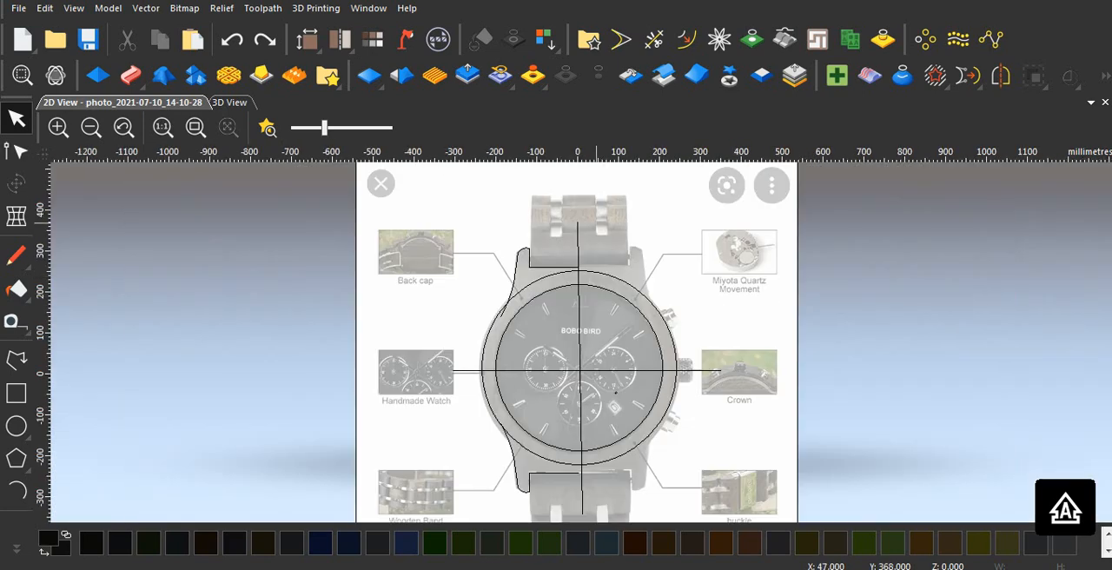
scroll(577, 281, up, 1)
scroll(574, 279, up, 4)
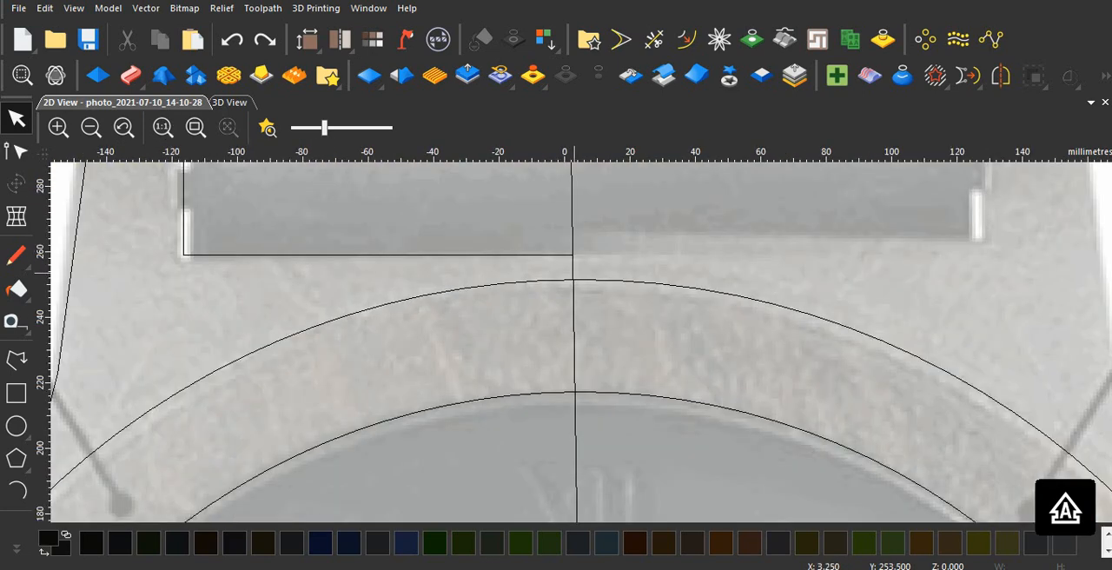
scroll(572, 249, up, 2)
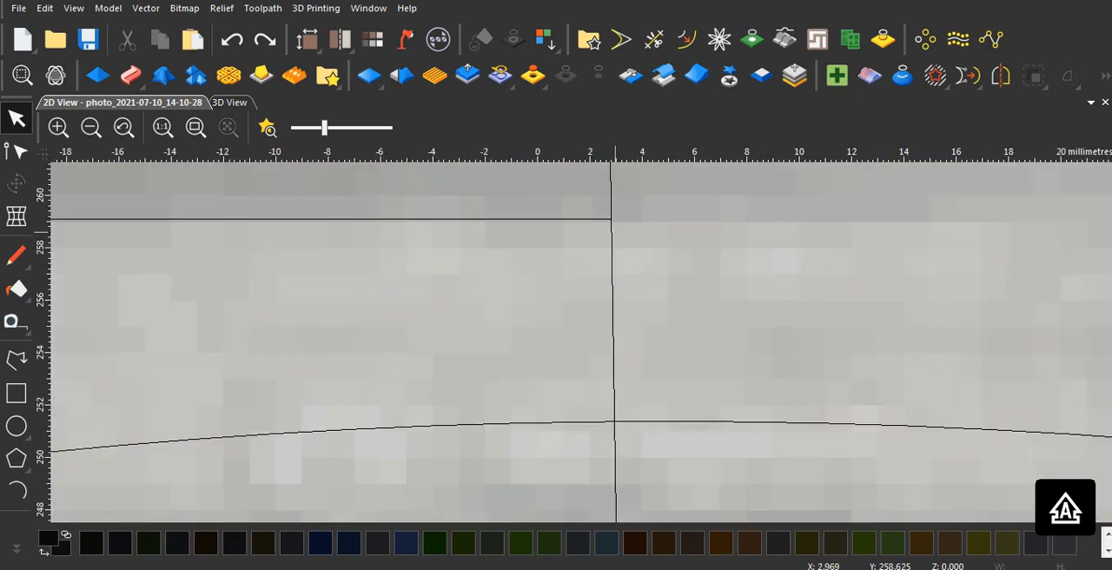
scroll(616, 228, down, 1)
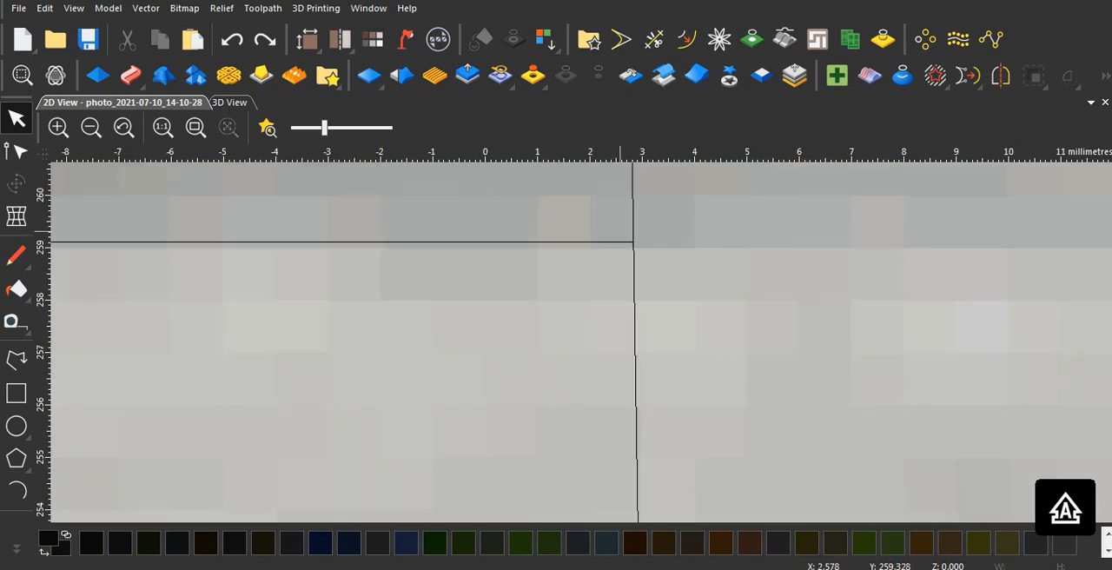
scroll(601, 293, down, 1)
scroll(578, 322, down, 4)
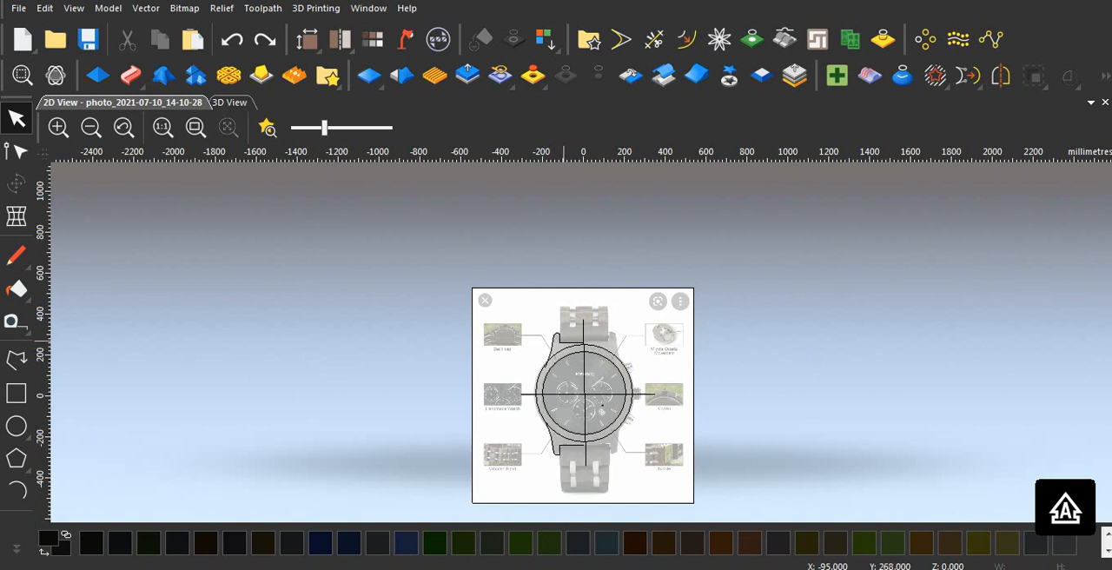
Step: Mirror copies of only the upper and lower left lug outlines to the right, keeping the originals, and deselect them
click(547, 346)
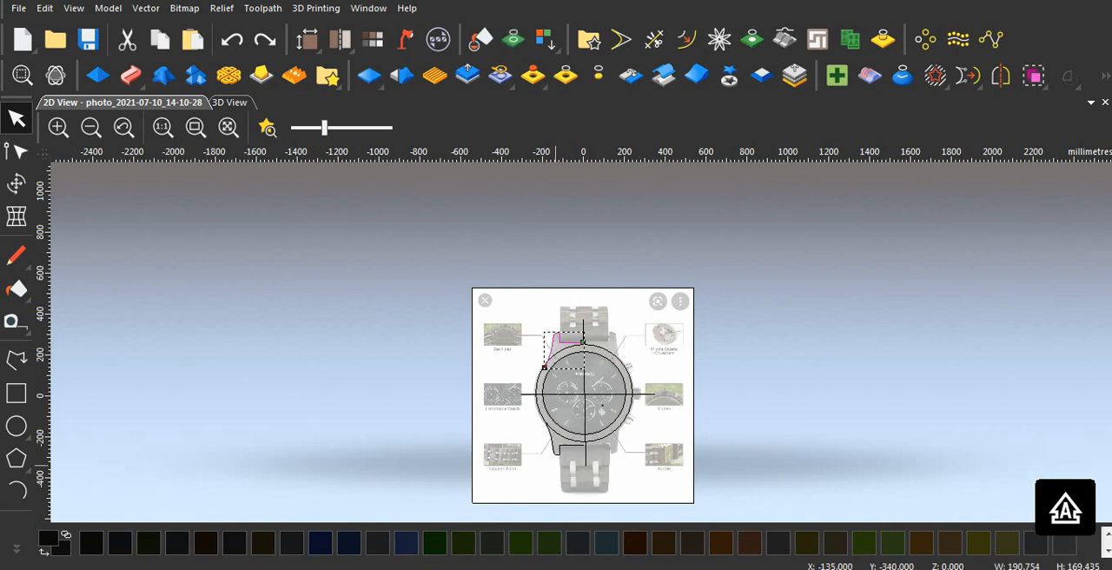
shift+click(556, 450)
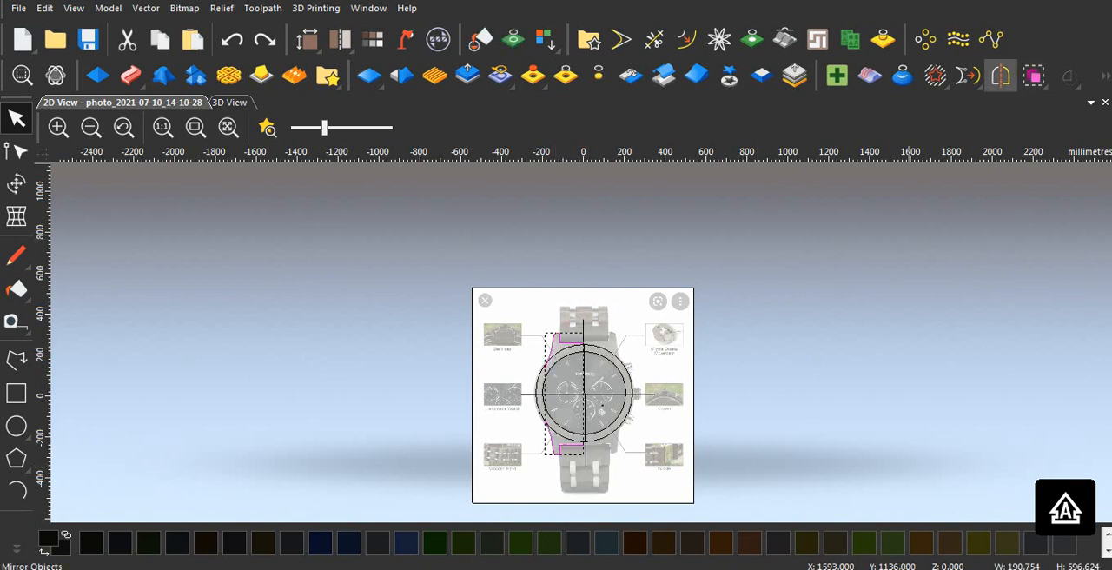
click(1001, 76)
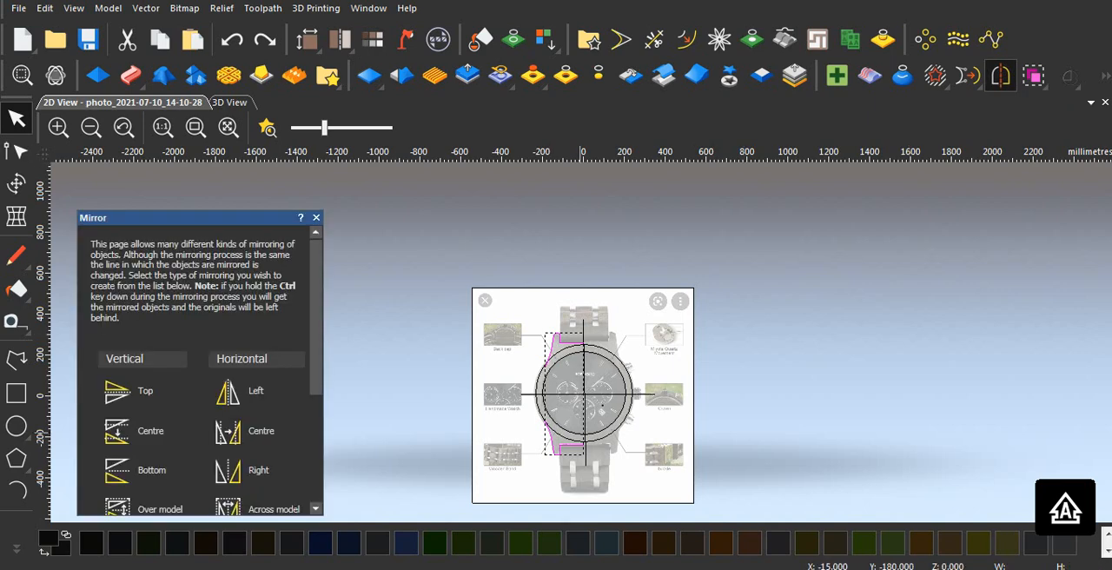
click(228, 470)
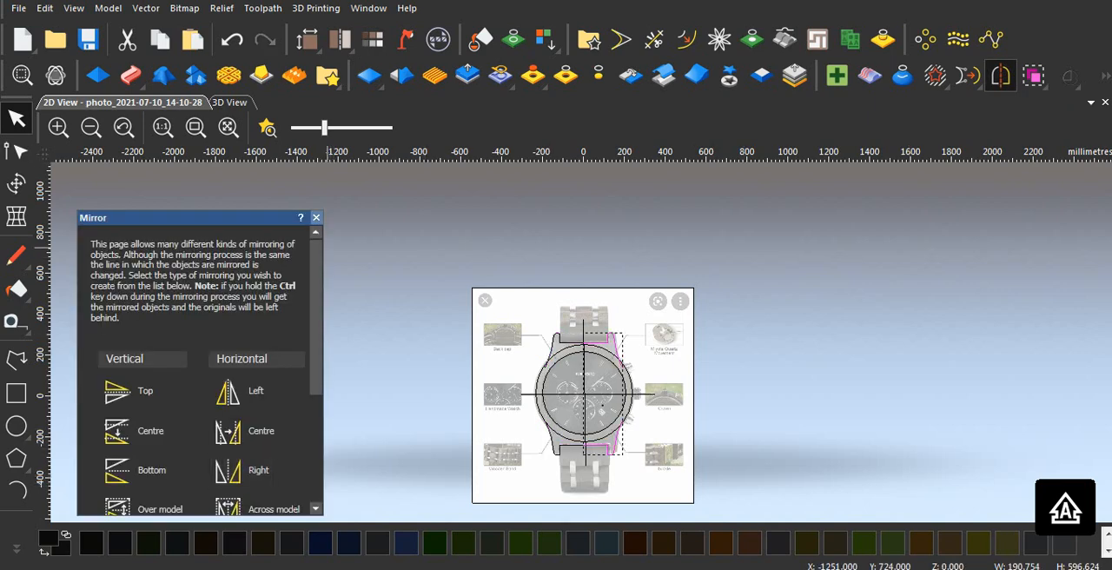
click(316, 218)
click(600, 374)
Step: Inspect the mirrored upper and lower right lug outlines against the watch photo
scroll(600, 376, up, 2)
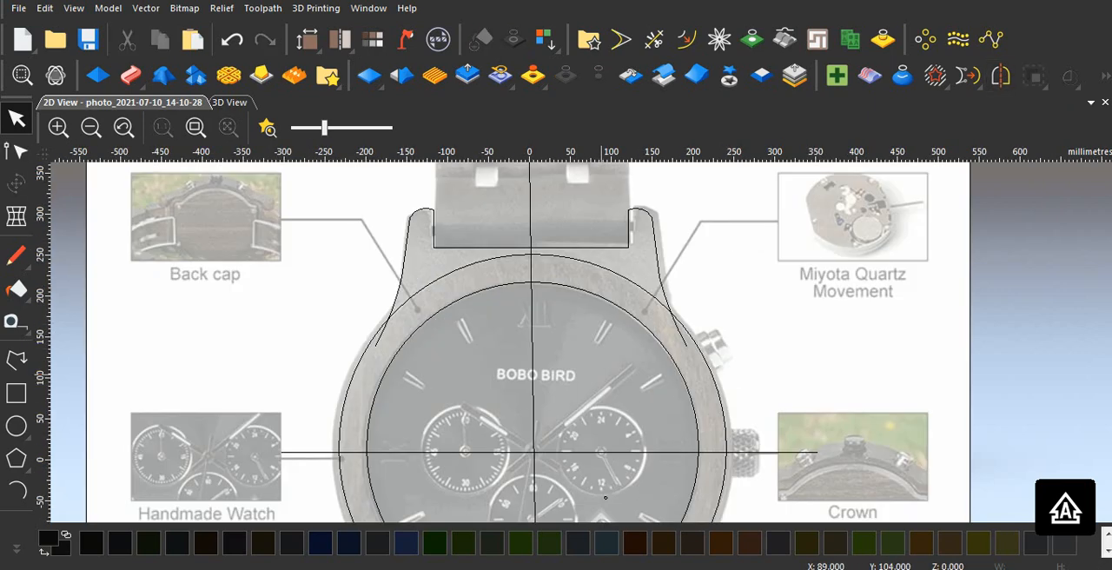
scroll(599, 391, down, 1)
scroll(594, 419, down, 3)
scroll(629, 220, up, 5)
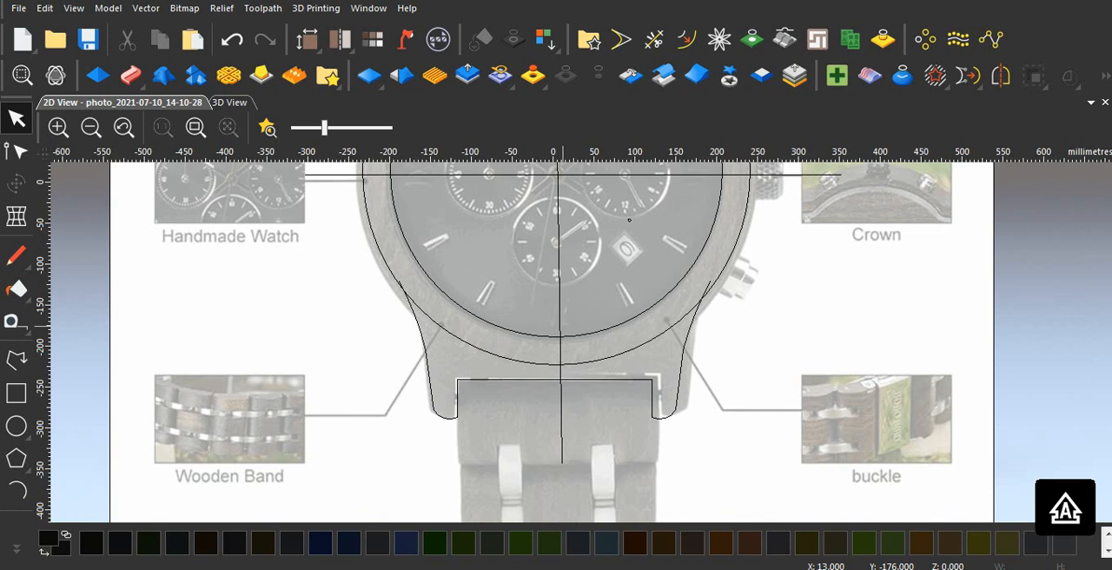
scroll(567, 322, down, 2)
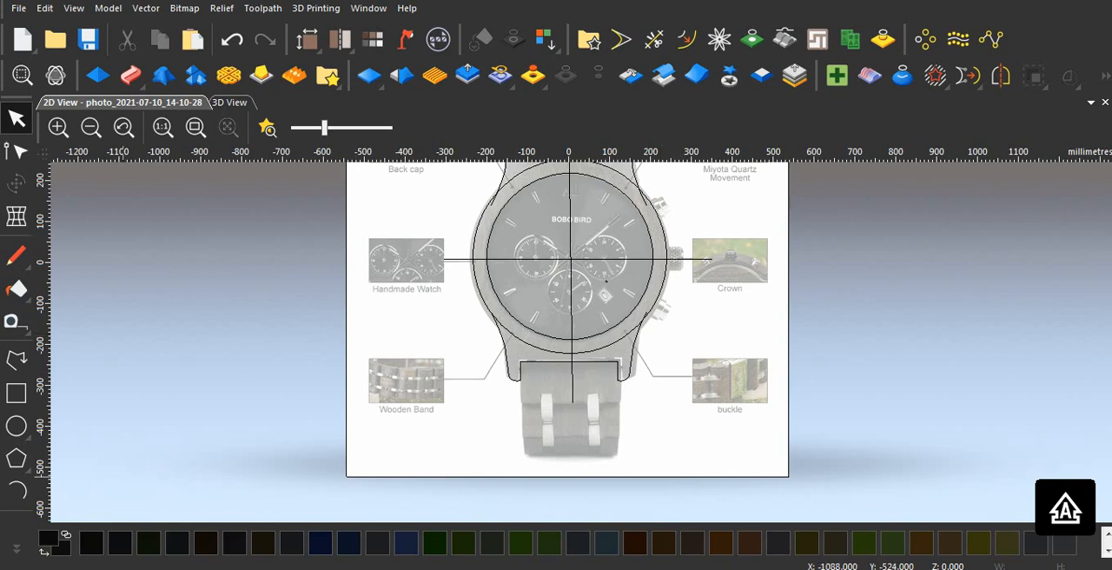
scroll(578, 295, up, 3)
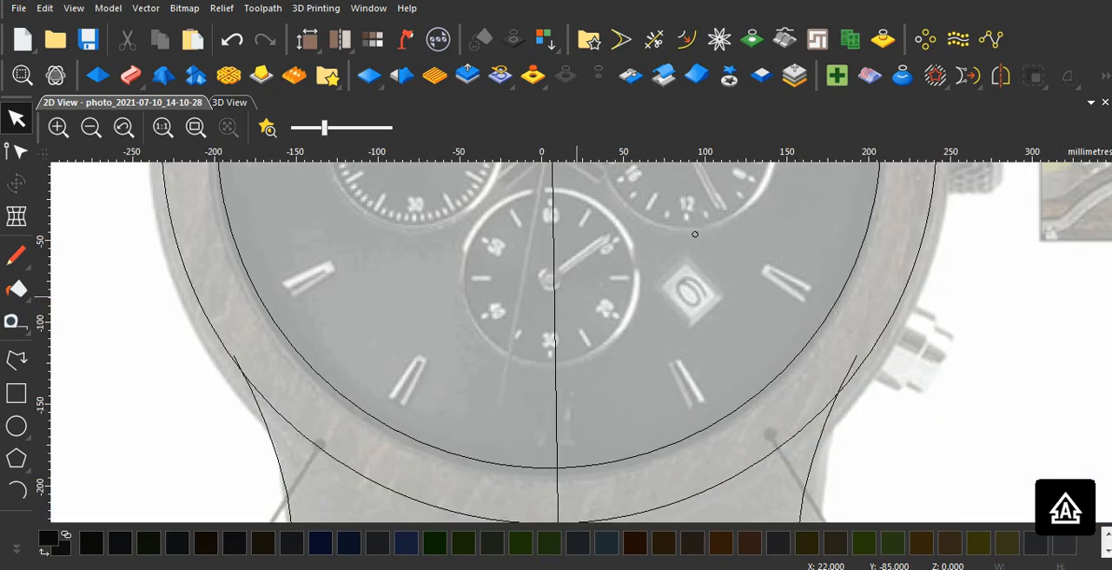
scroll(578, 295, down, 3)
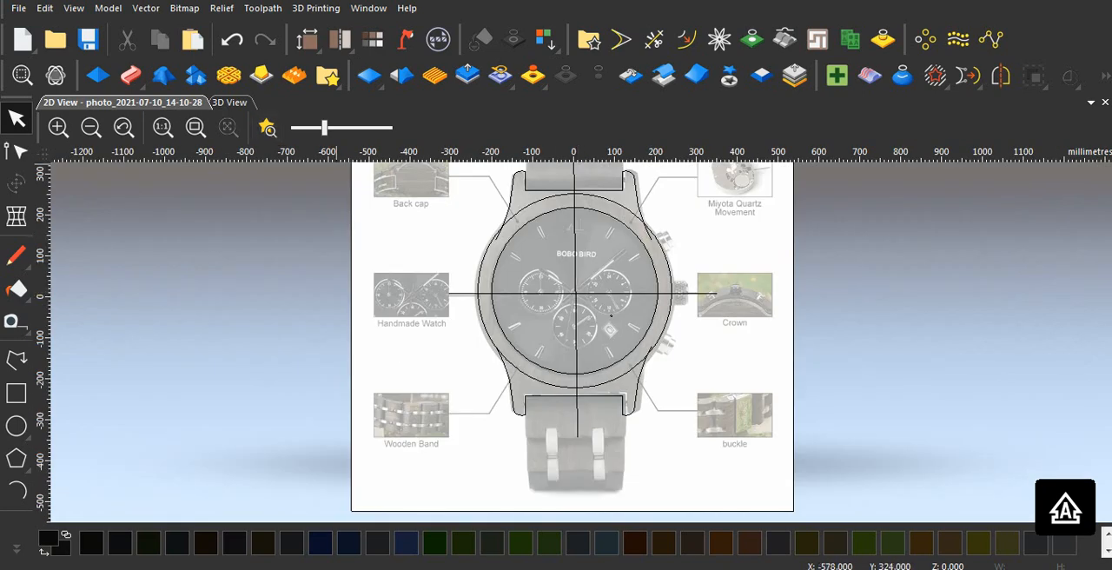
Step: Show the watch photo at stronger opacity for comparison, and fade it until the traced vectors stand out clearly
drag(324, 128, 377, 128)
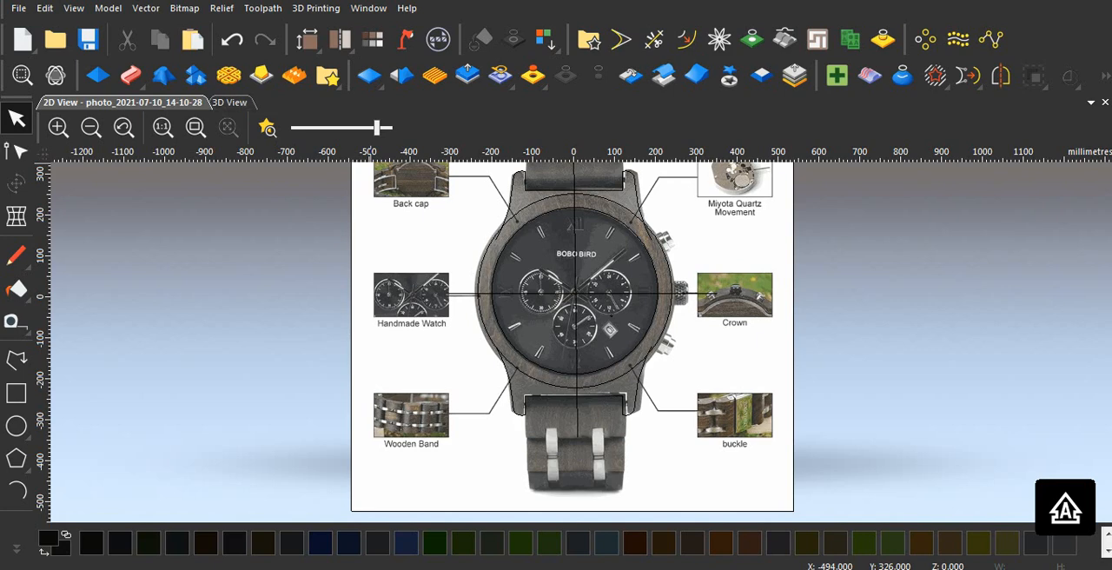
drag(377, 128, 311, 128)
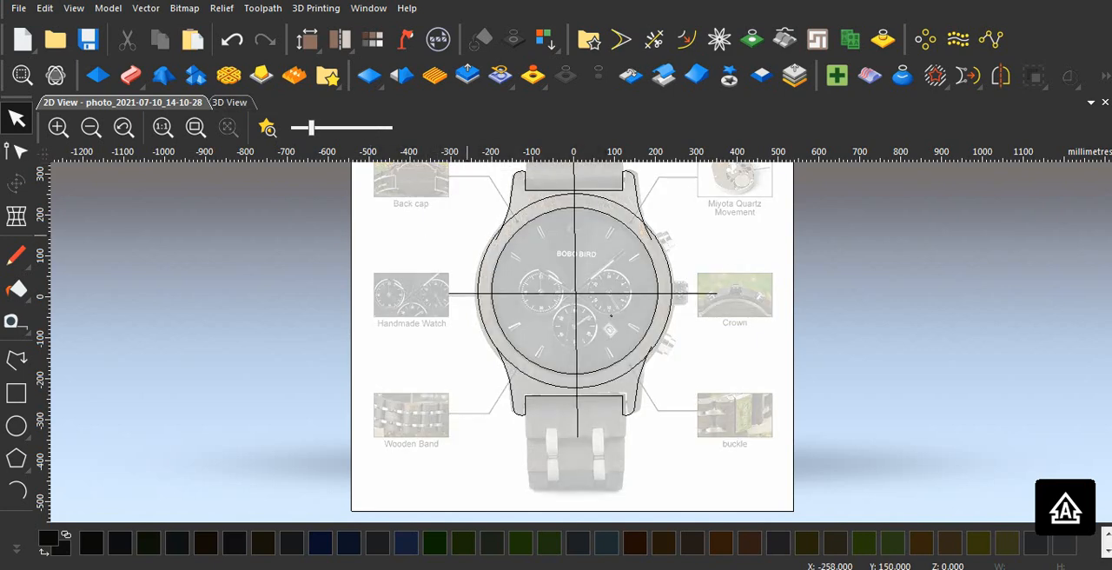
scroll(611, 252, down, 1)
scroll(594, 277, up, 1)
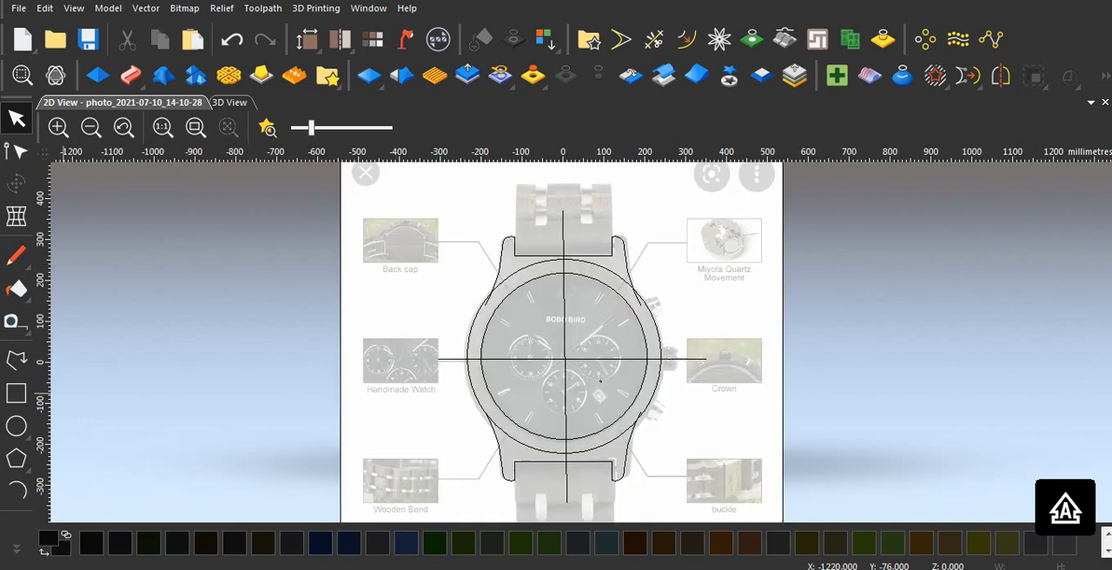
Step: Draw a horizontal polyline about 414 mm long across the strap, level with the tops of the upper lugs
click(16, 360)
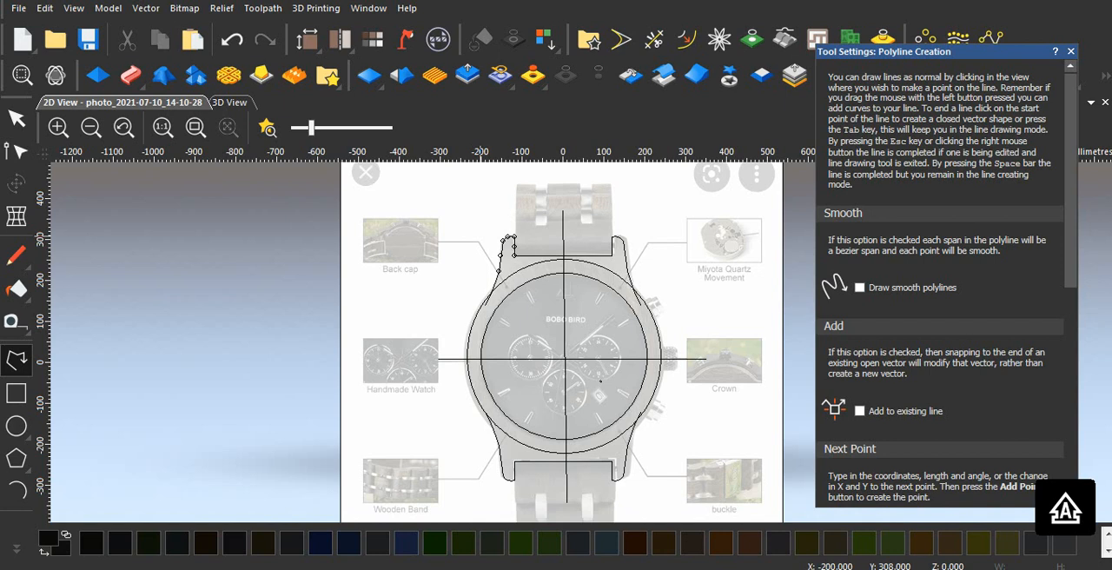
click(479, 235)
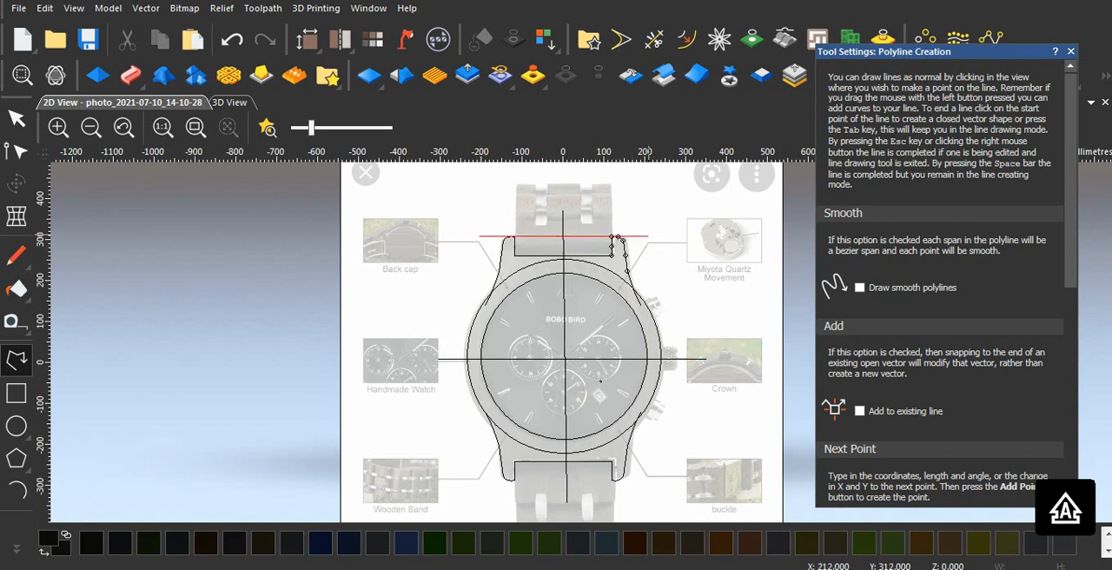
click(649, 236)
key(Escape)
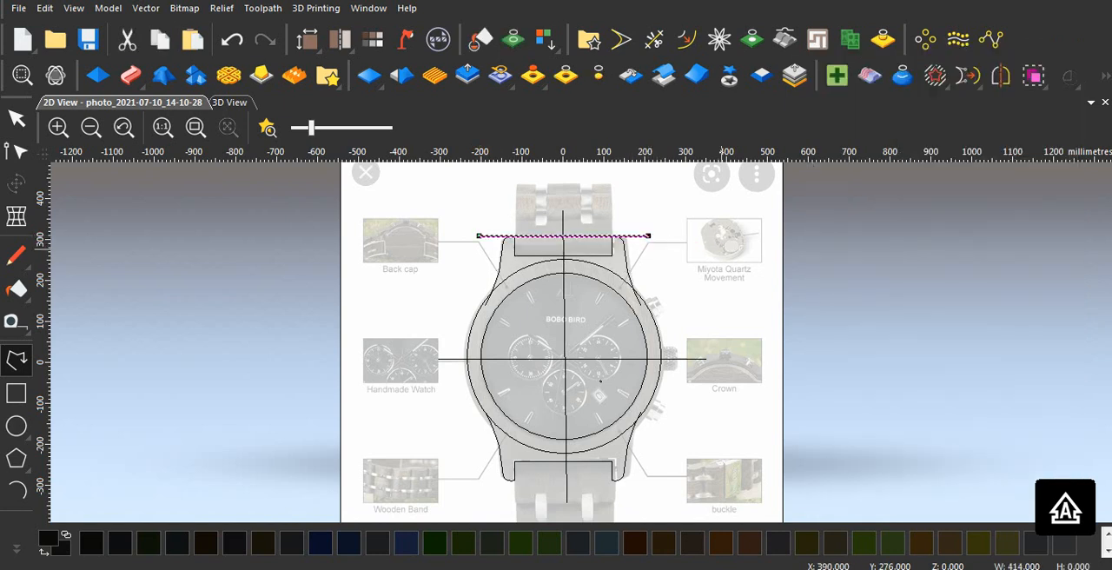
Step: Node-edit the horizontal line above the upper lugs, extending both ends outward, the right one to about X 298 mm
scroll(655, 320, down, 1)
scroll(600, 309, up, 1)
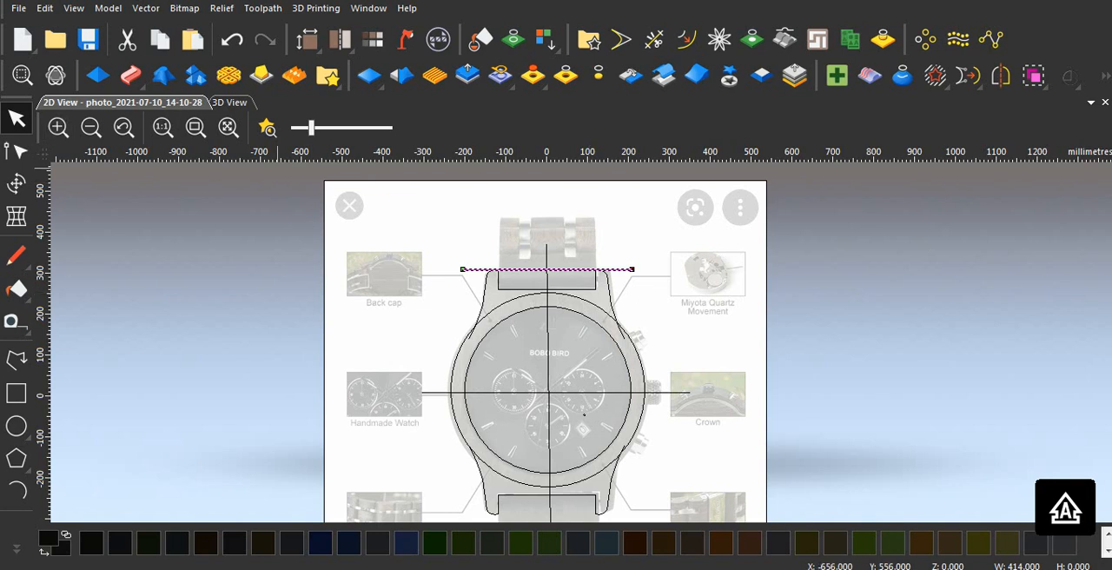
click(15, 152)
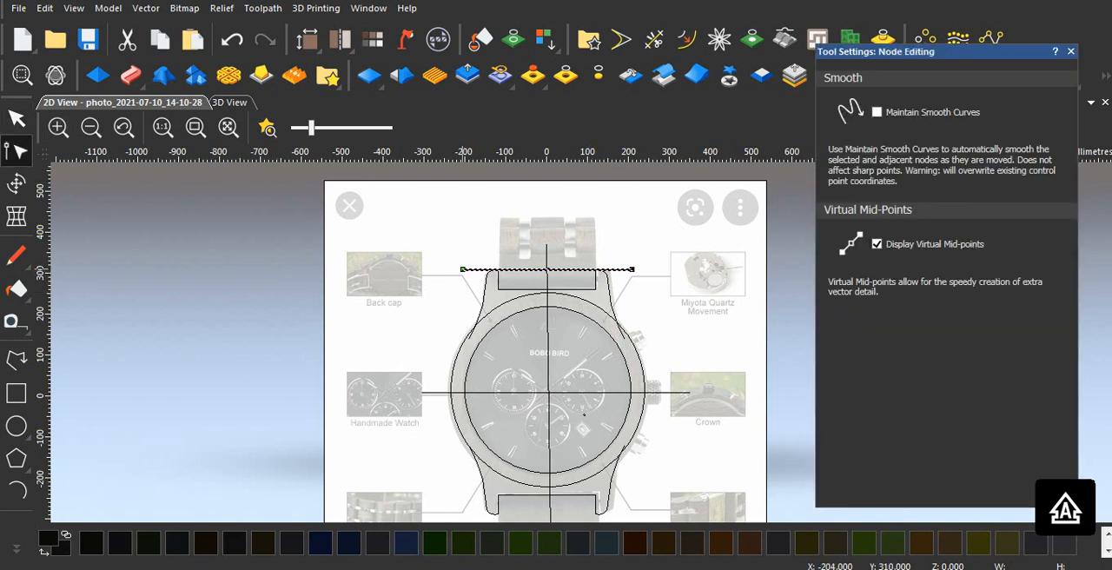
drag(463, 269, 437, 270)
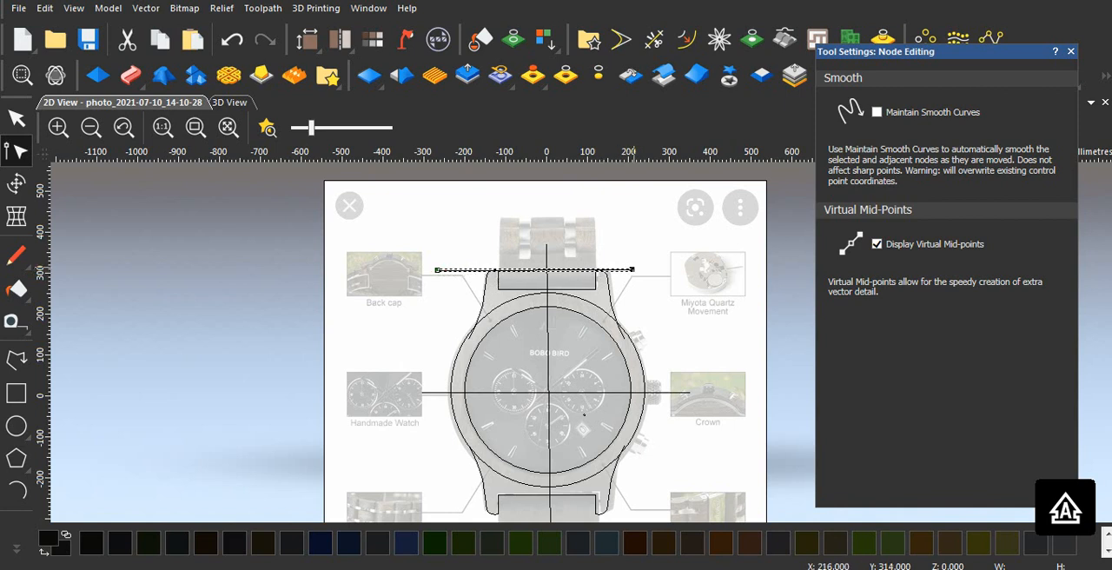
drag(633, 269, 668, 270)
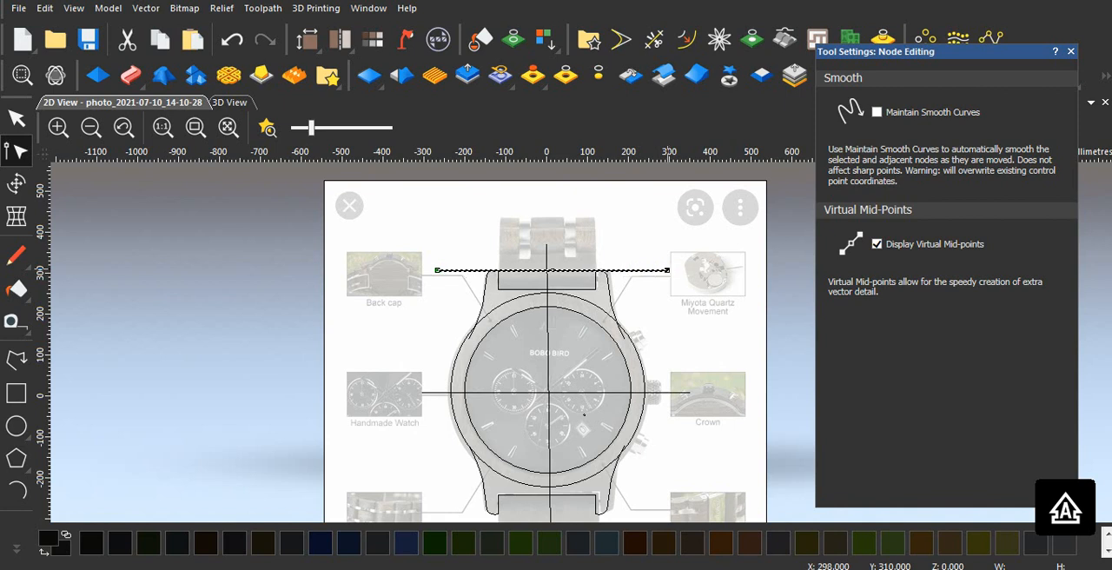
click(644, 251)
scroll(600, 288, up, 2)
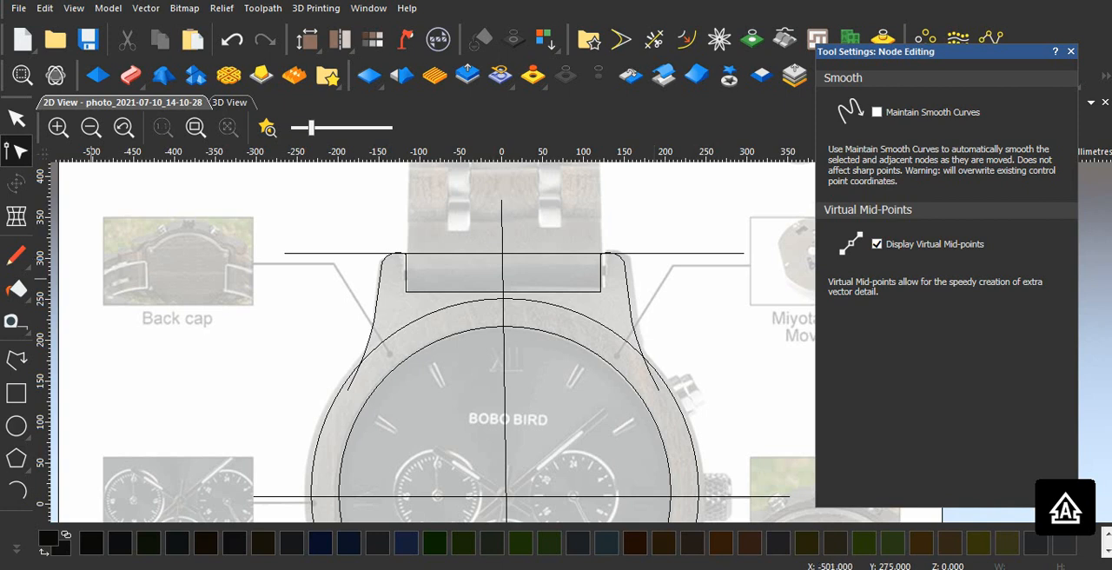
Step: Select the horizontal line above the upper lugs and nudge it slightly upward, clear of the lug tops
click(17, 118)
click(518, 254)
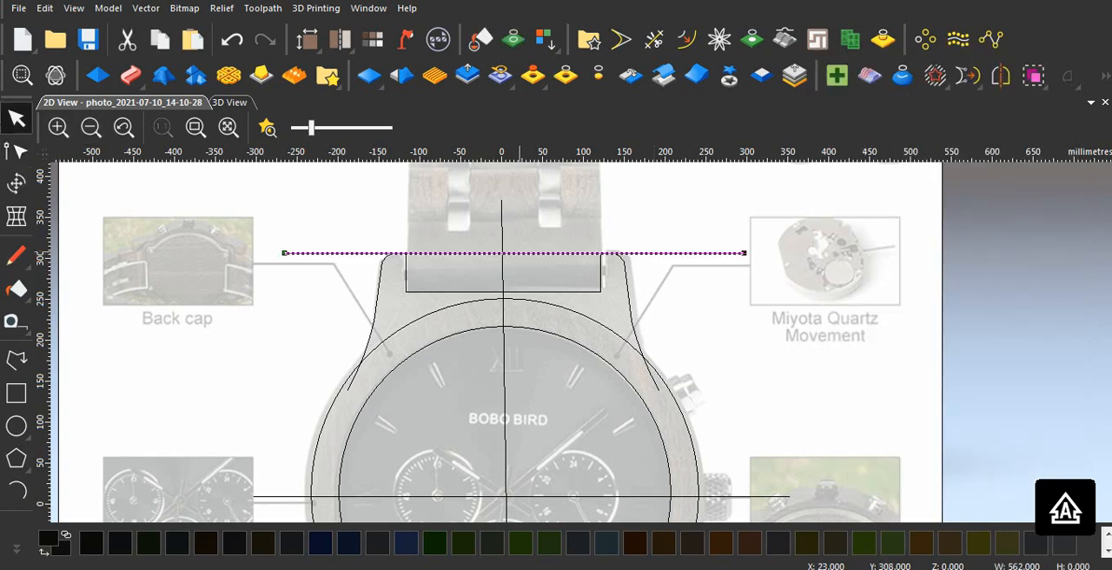
key(Up)
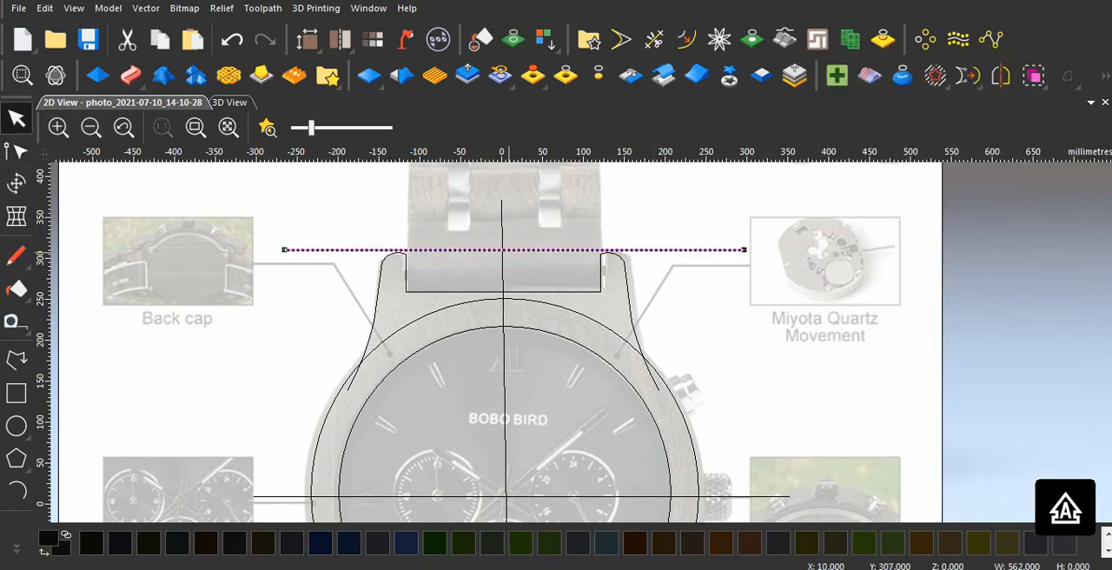
Step: Check the traced watch outline as a whole and select the outer case circle that crosses the lug outlines
scroll(583, 342, down, 2)
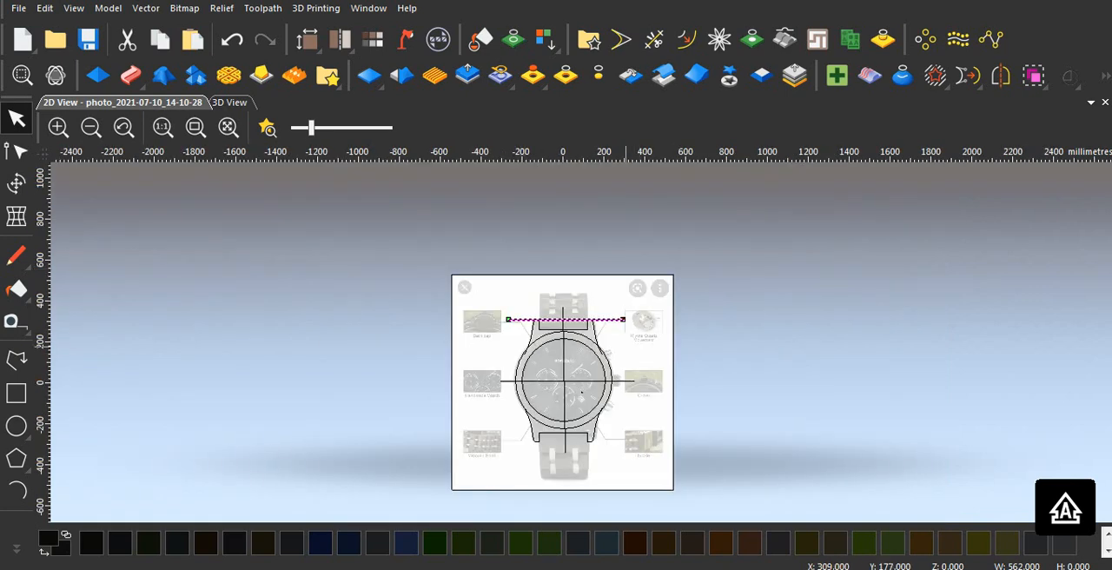
scroll(627, 346, up, 1)
scroll(584, 413, down, 1)
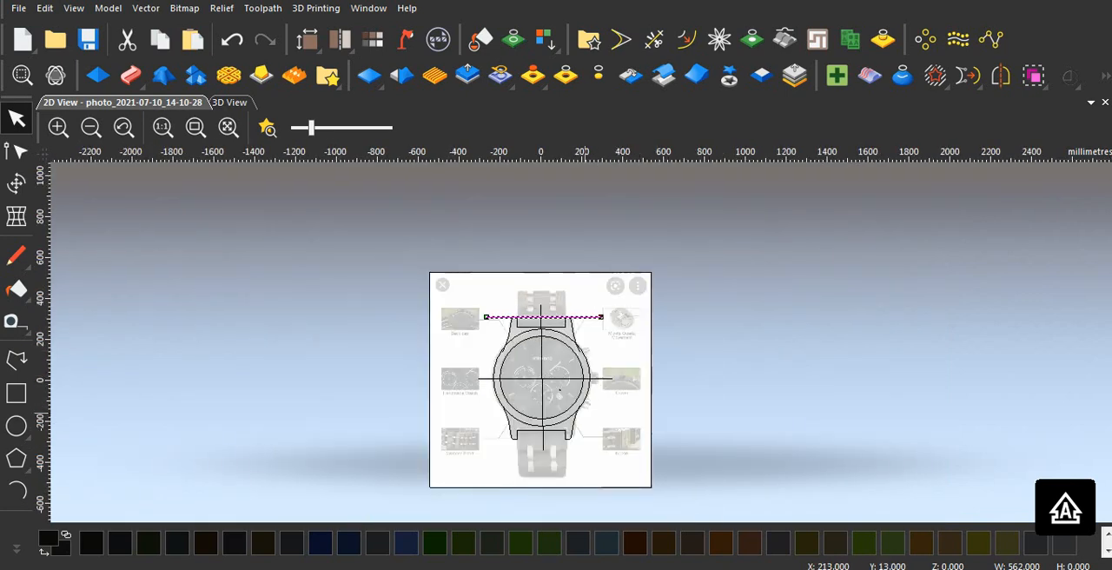
scroll(584, 409, up, 1)
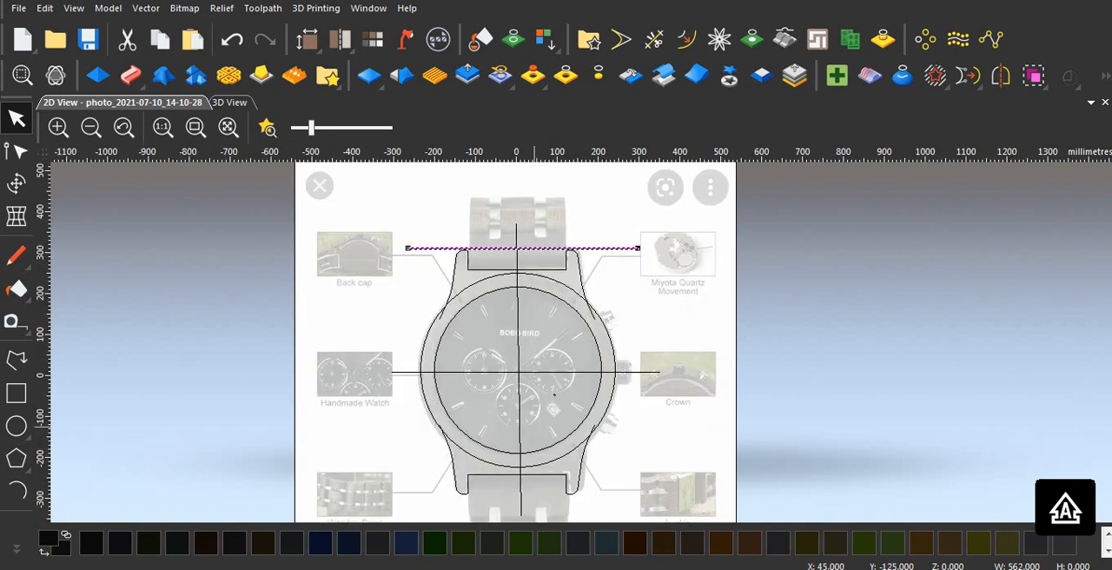
scroll(469, 300, up, 2)
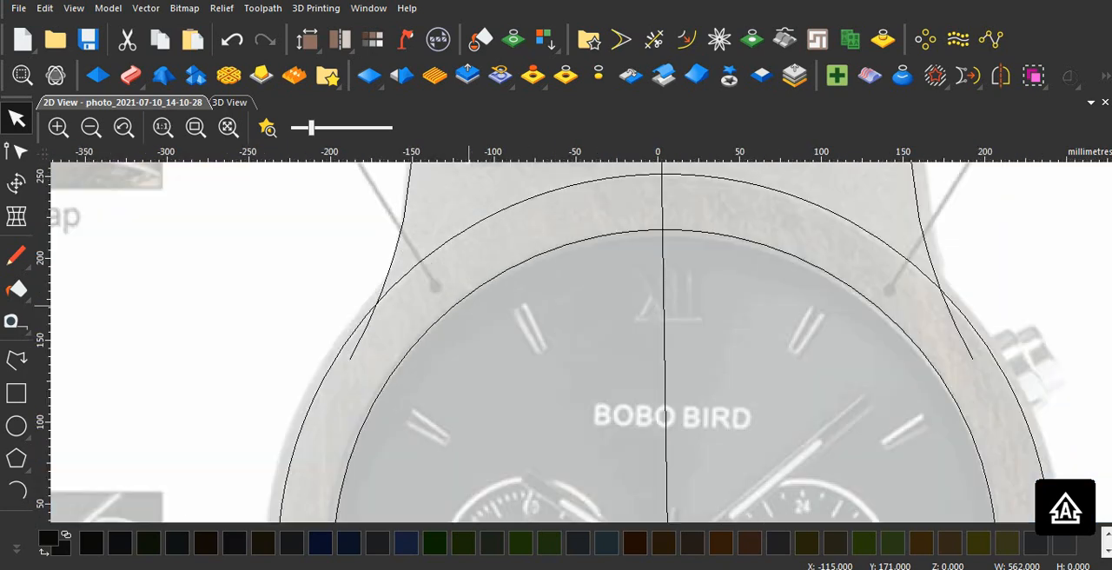
click(403, 278)
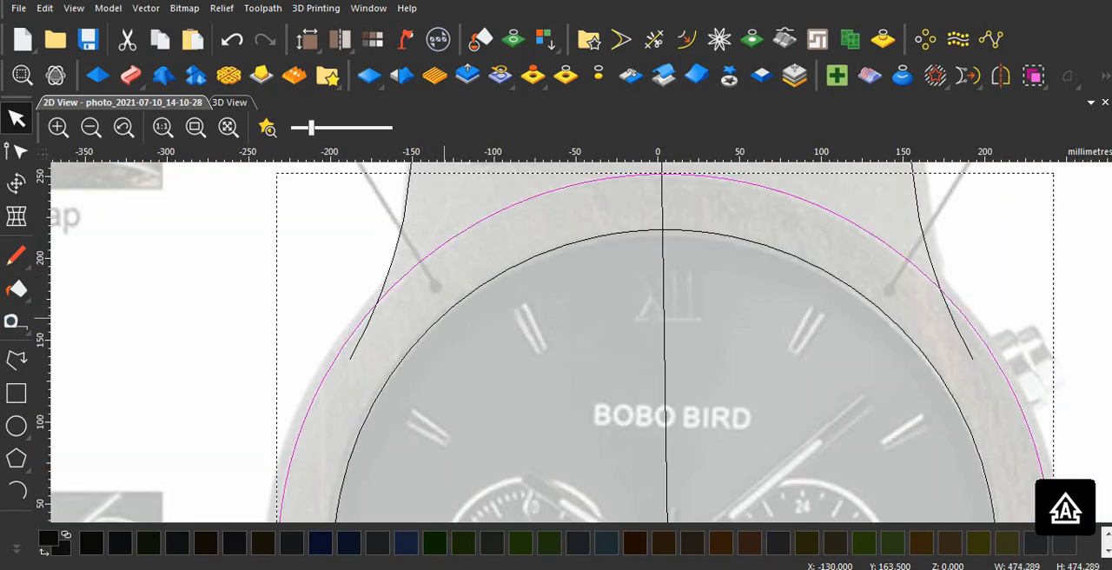
scroll(447, 318, down, 1)
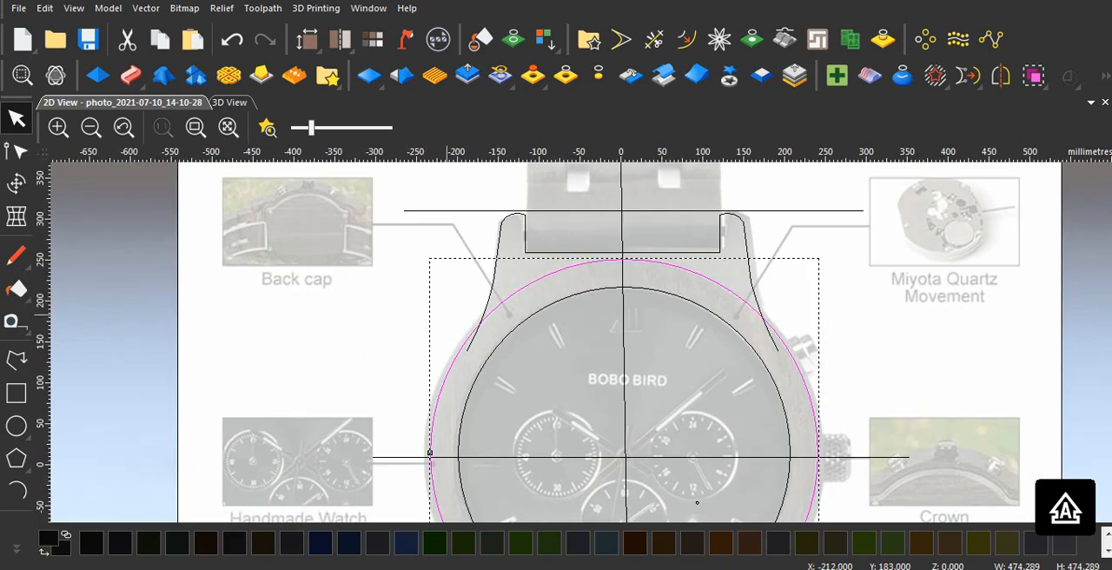